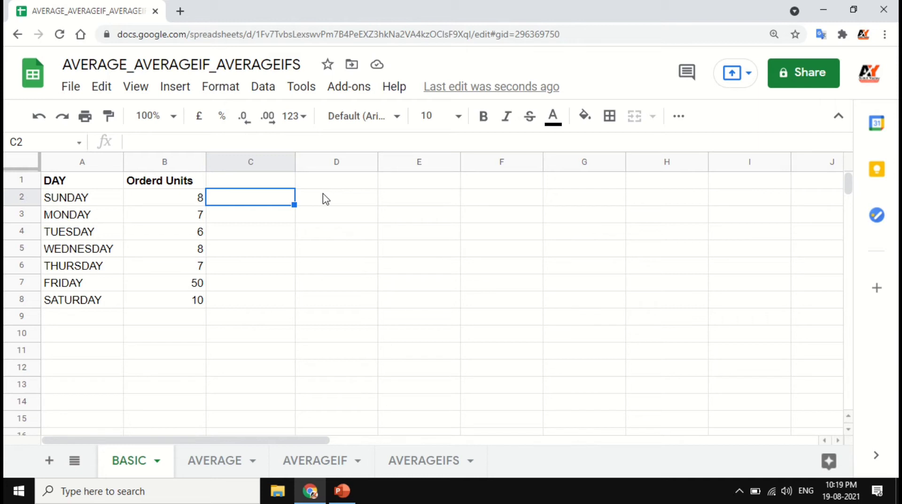
- Total the ordered units in cell D2 with the formula =SUM(B2:B8)
drag(96, 184, 184, 301)
drag(197, 203, 193, 304)
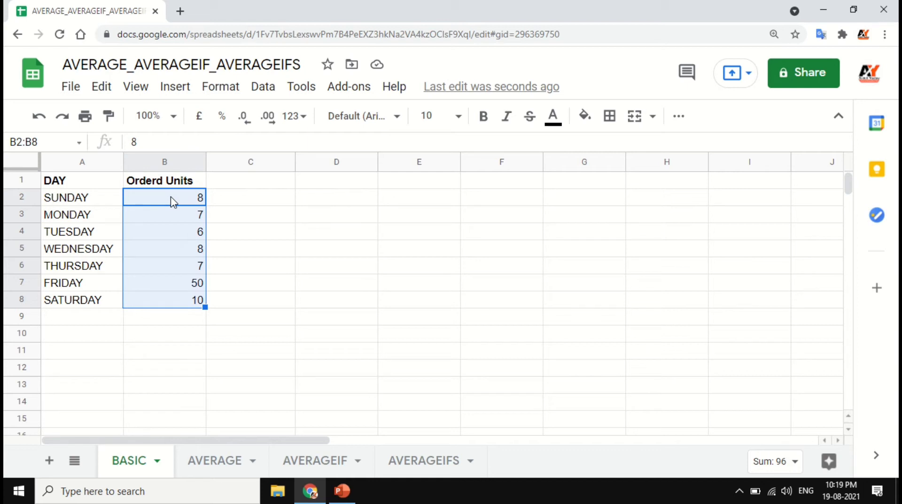
click(318, 198)
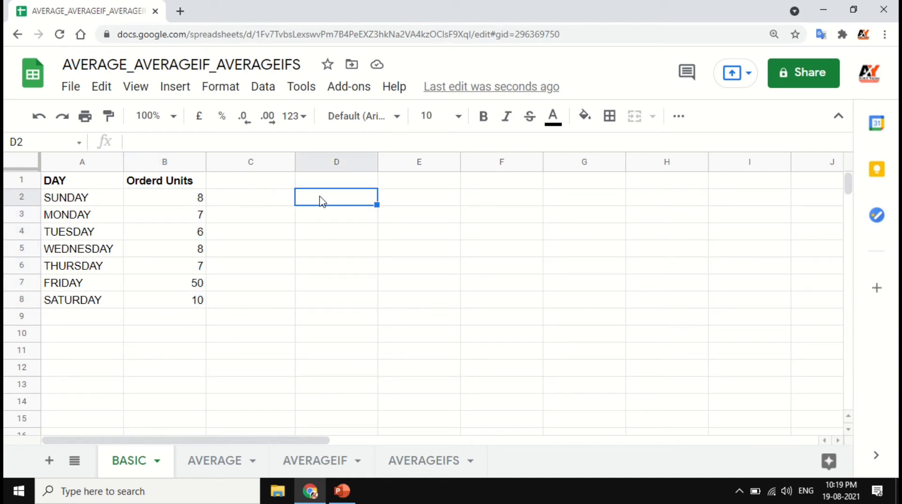
text(=SUM()
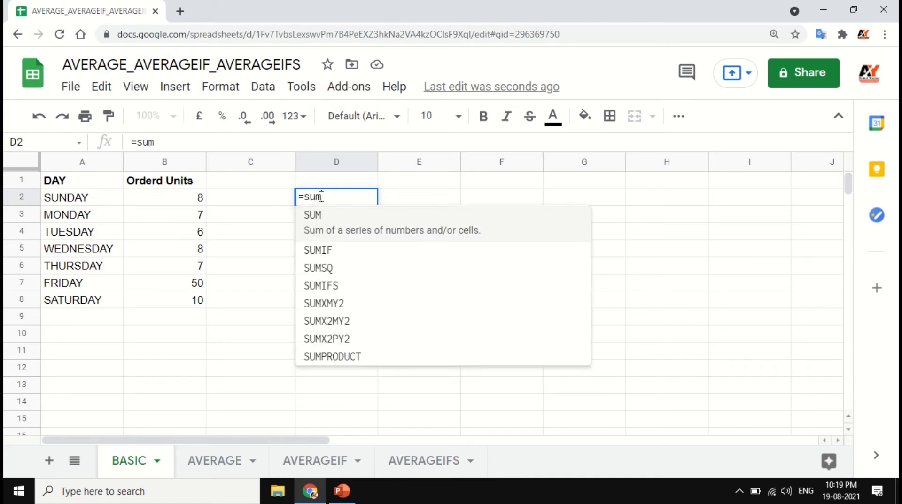
drag(202, 197, 202, 310)
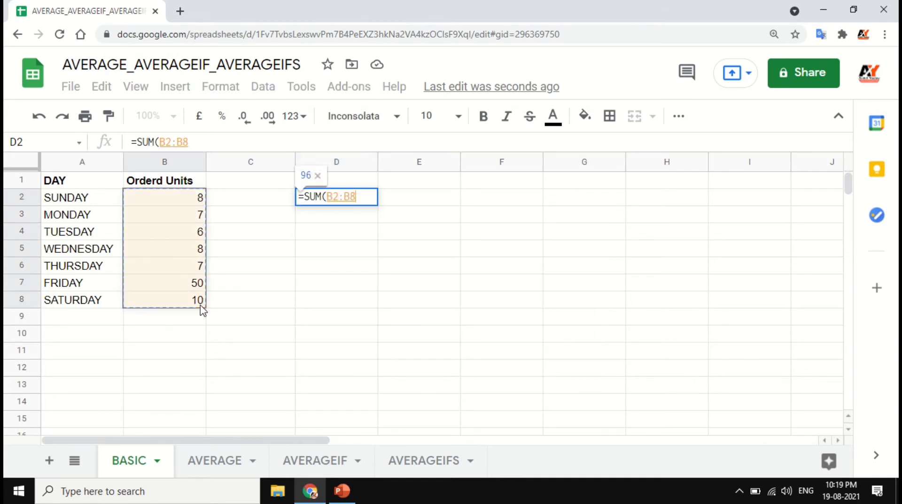
text())
key(Return)
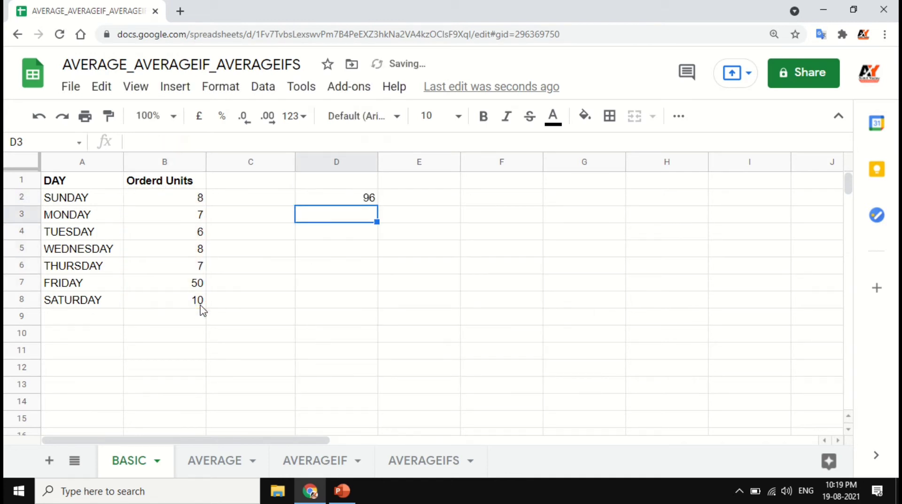
- Count the ordered-unit entries in cell E2 with the formula =COUNT(B2:B8)
click(406, 183)
click(408, 203)
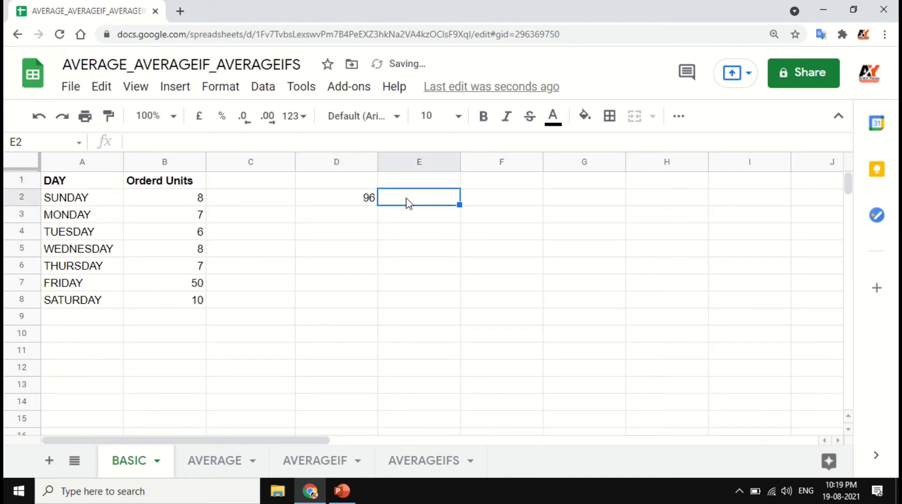
text(=c)
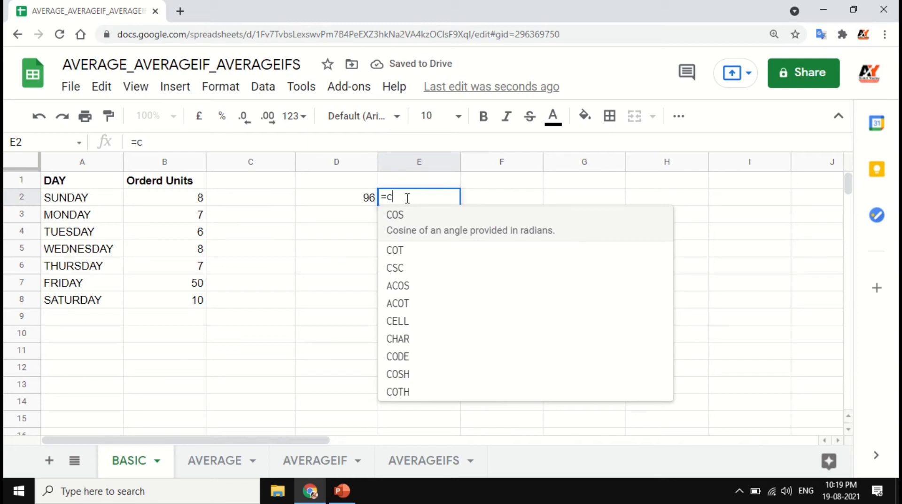
text(ount)
key(Tab)
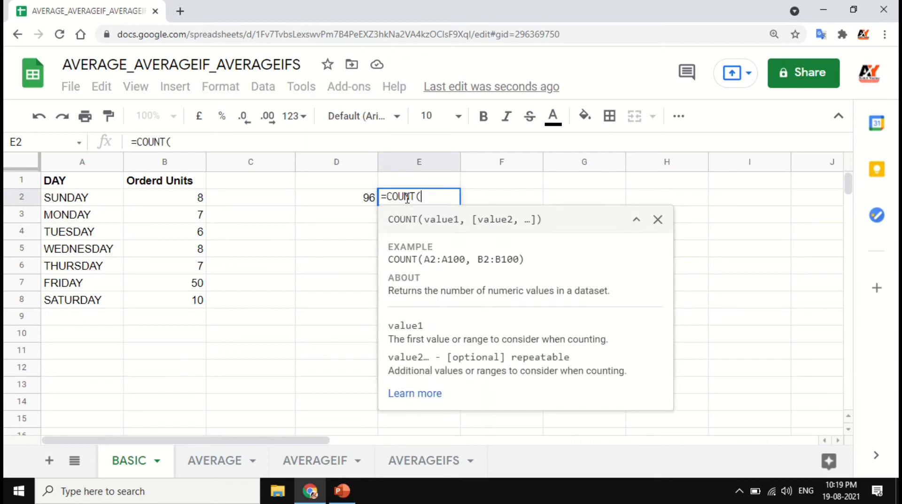
drag(177, 200, 183, 306)
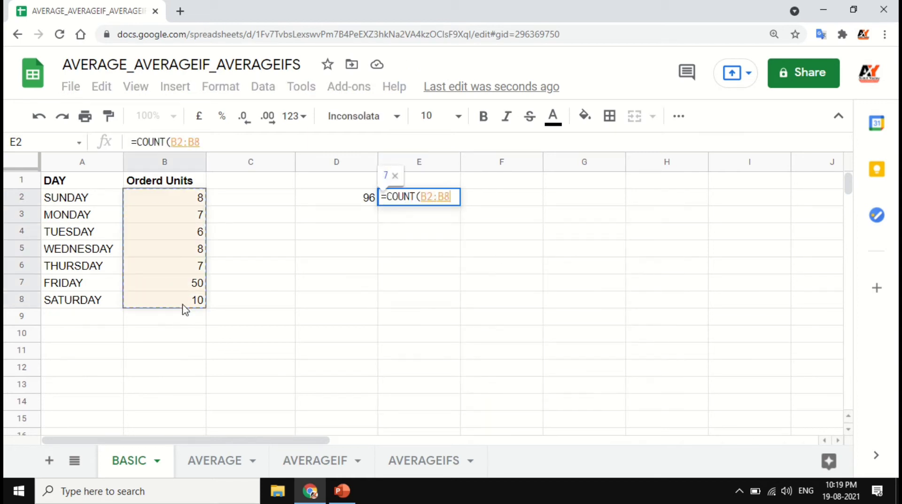
text())
key(Return)
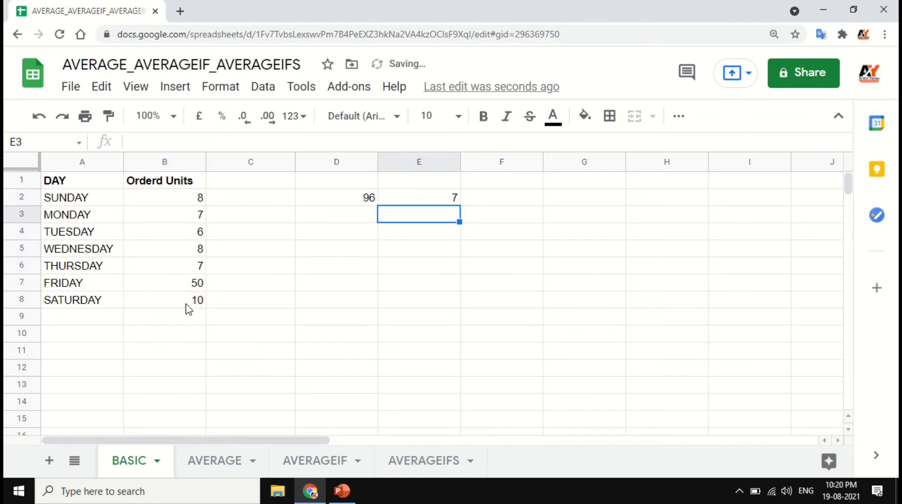
- Calculate the average manually in cell F2 by dividing the sum by the count with =D2/E2
click(484, 201)
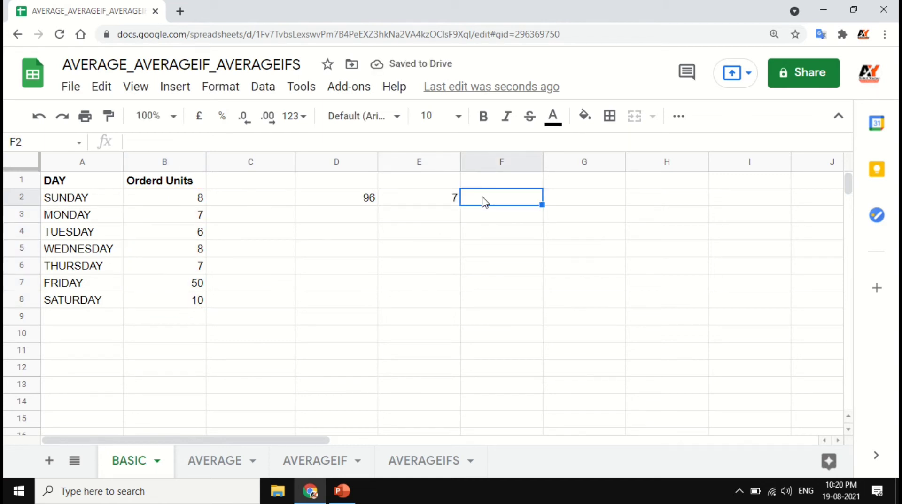
text(=)
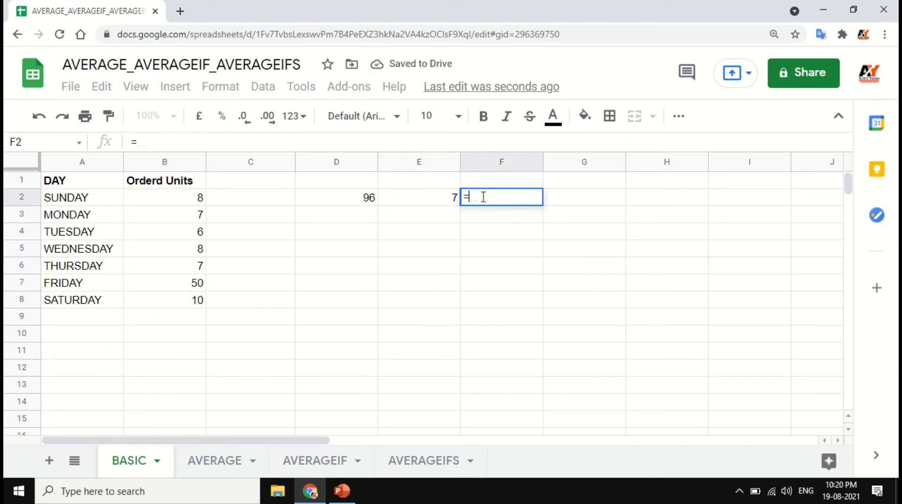
click(356, 207)
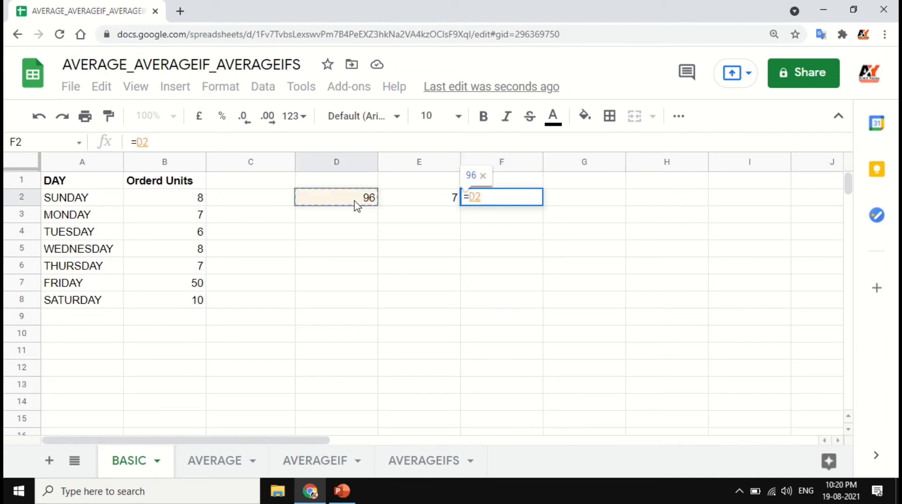
text(/)
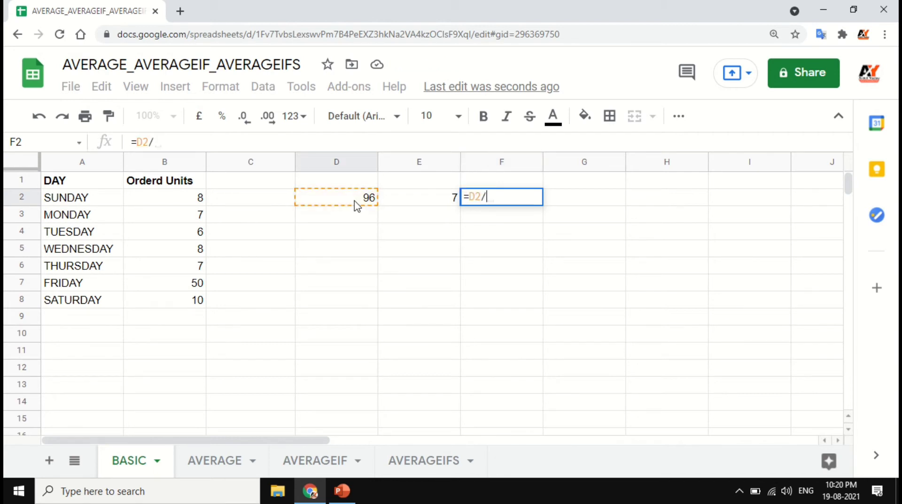
click(416, 202)
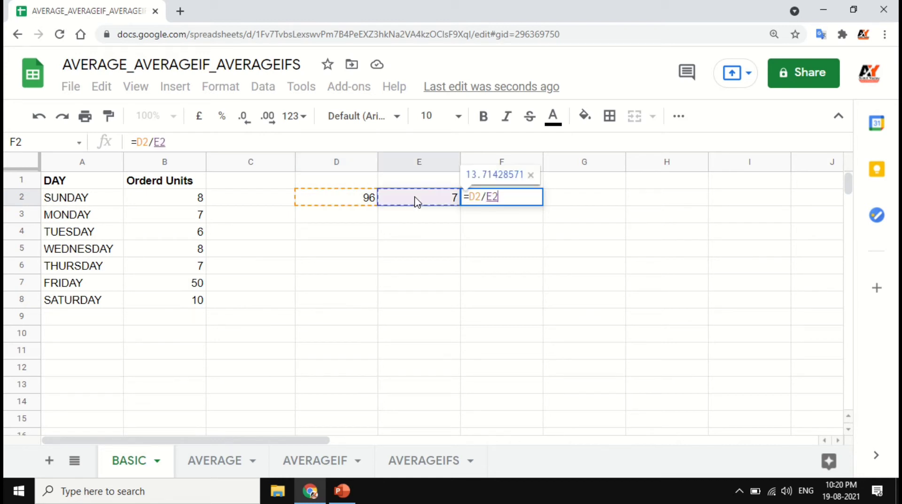
key(Return)
- Add the bold heading AVERAGE in cell F1 above the manually calculated average
click(506, 185)
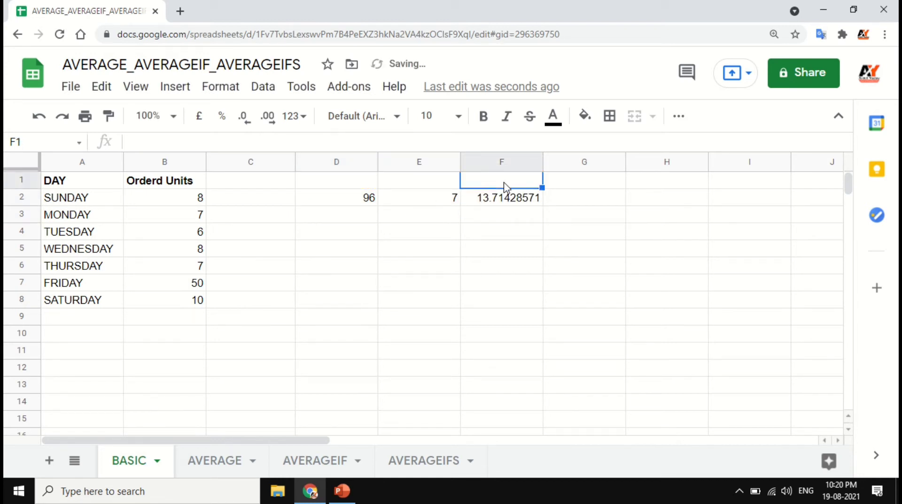
text(AVERAGE)
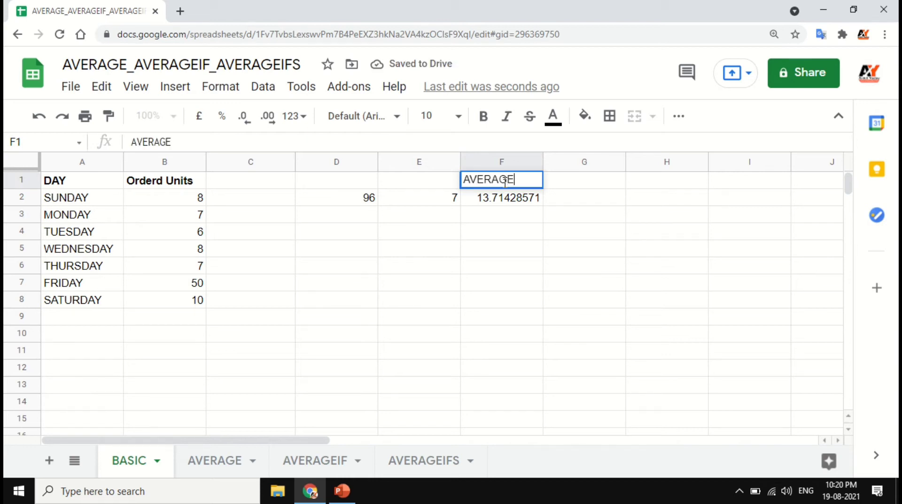
key(Tab)
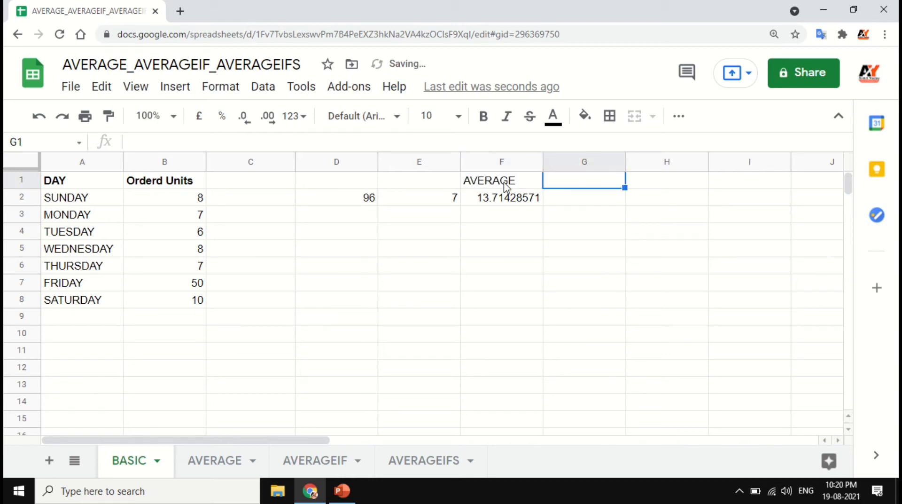
click(505, 184)
key(ctrl+b)
click(523, 202)
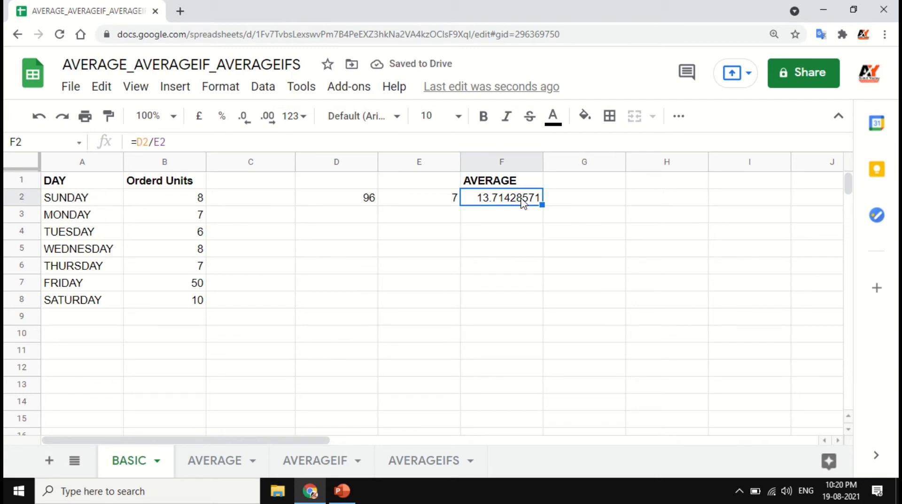
- Calculate the average of the ordered units in cell G2 with =AVERAGE(B2:B8) and compare it with F2
click(587, 181)
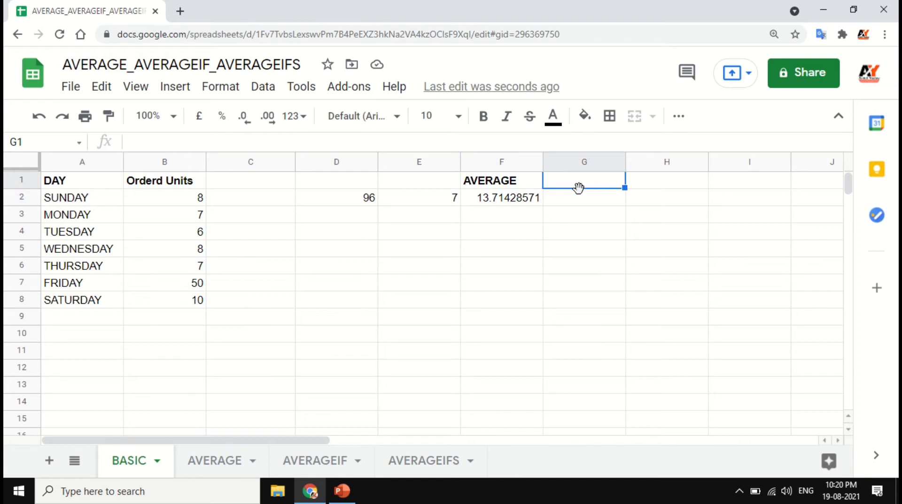
click(508, 203)
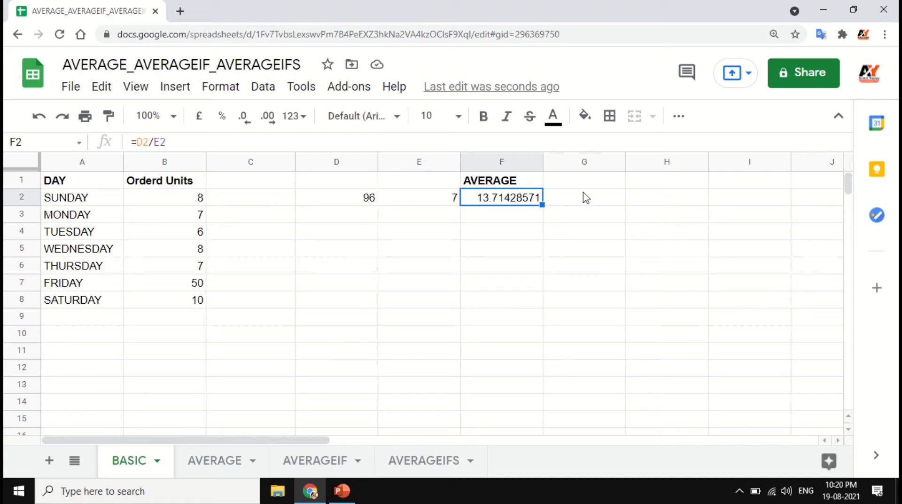
click(591, 202)
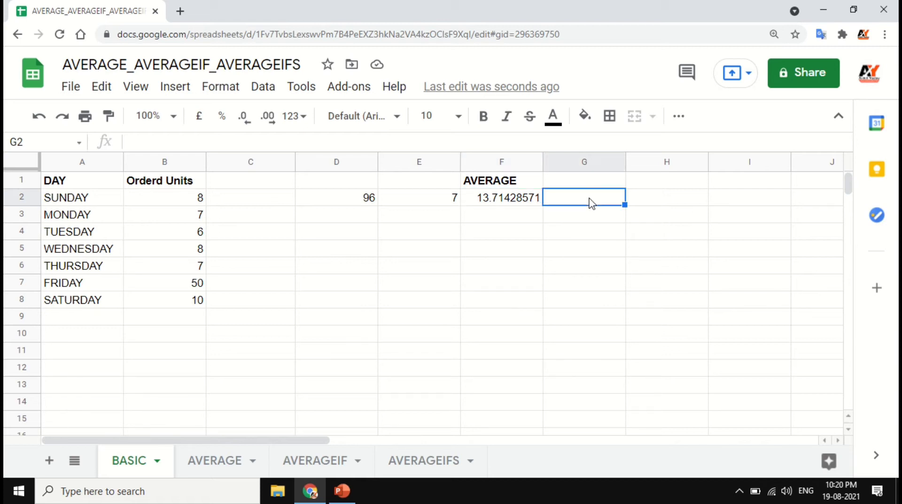
text(=)
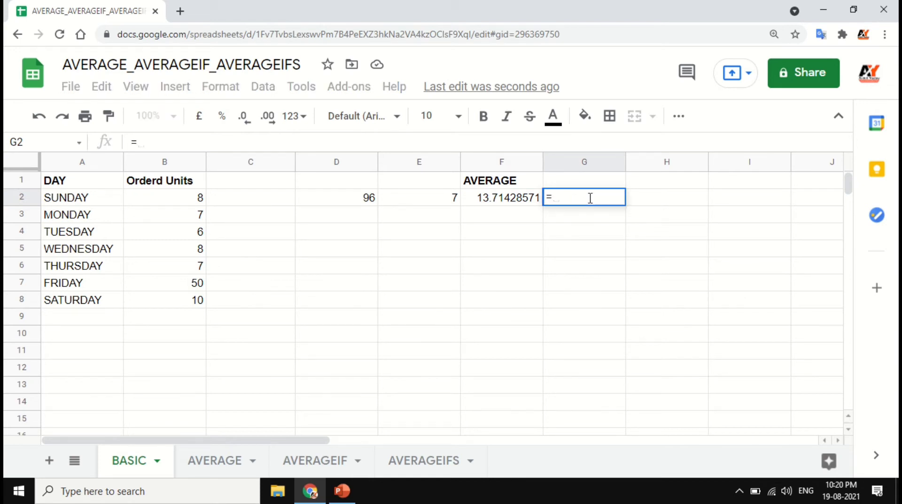
text(AVERAGE)
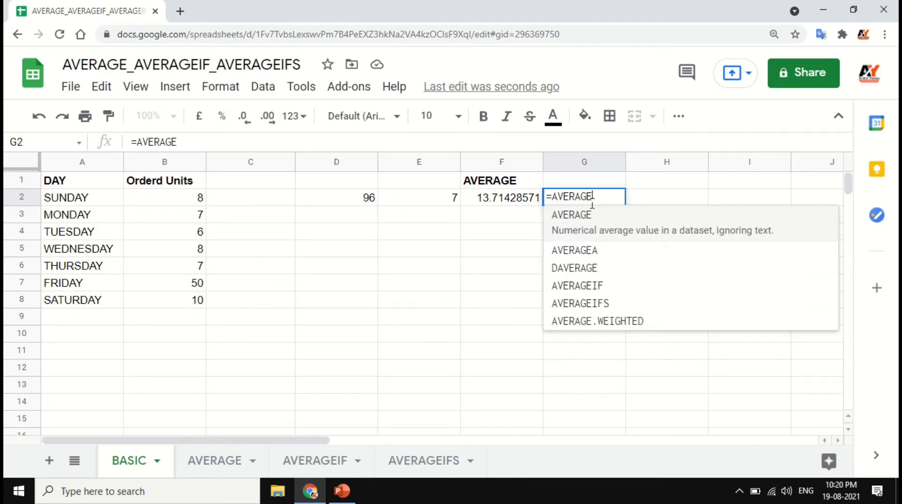
click(596, 216)
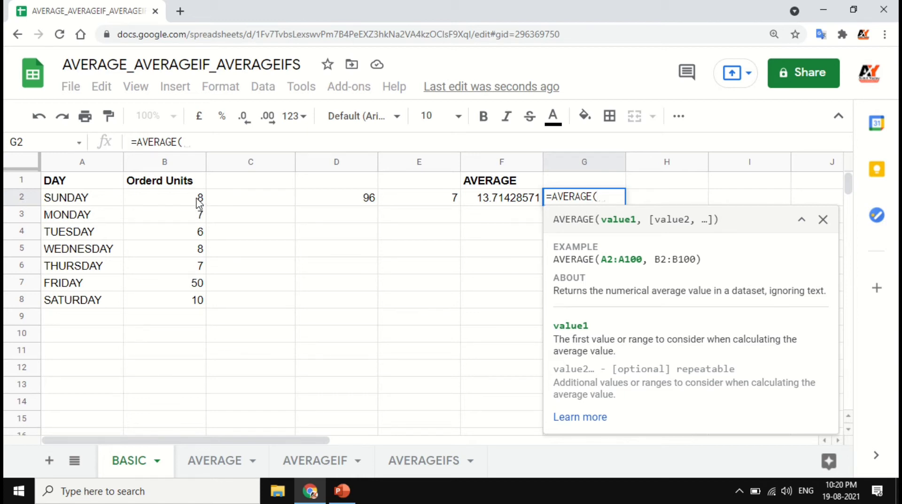
drag(197, 199, 190, 305)
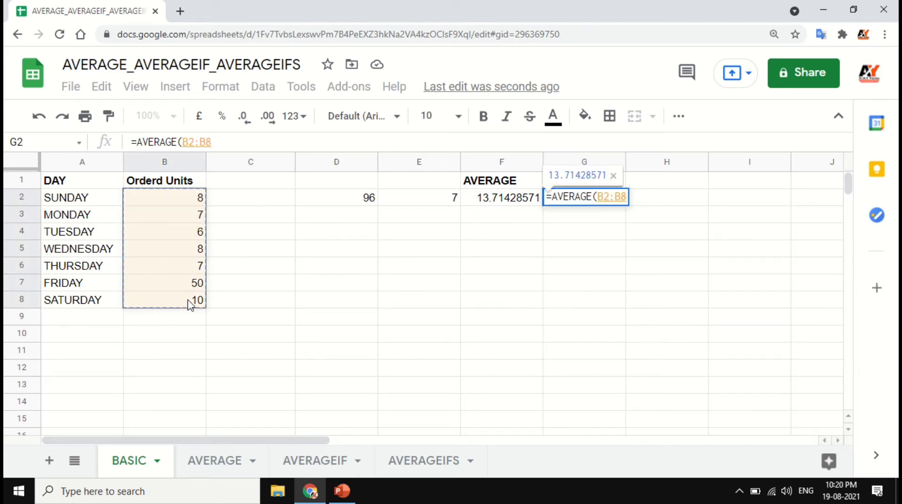
key(Return)
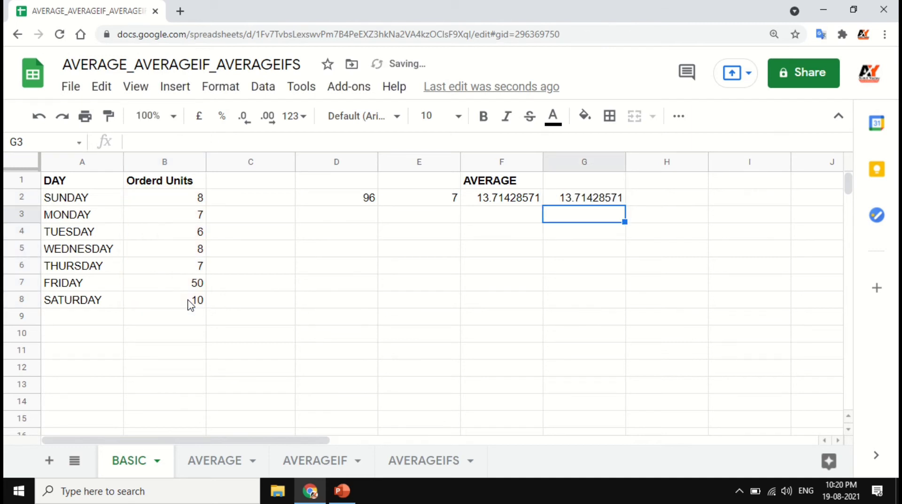
click(499, 198)
click(578, 201)
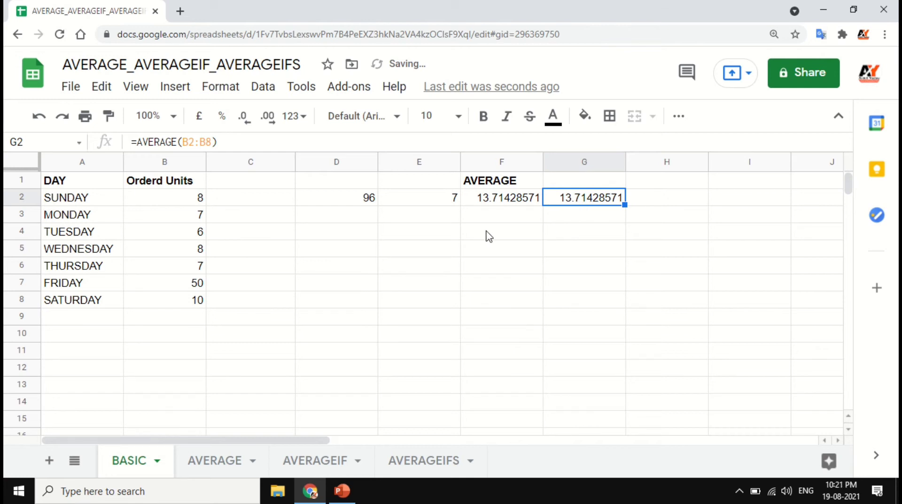
- Clear Monday's ordered units in cell B3 to test how the averages treat a blank cell
click(197, 221)
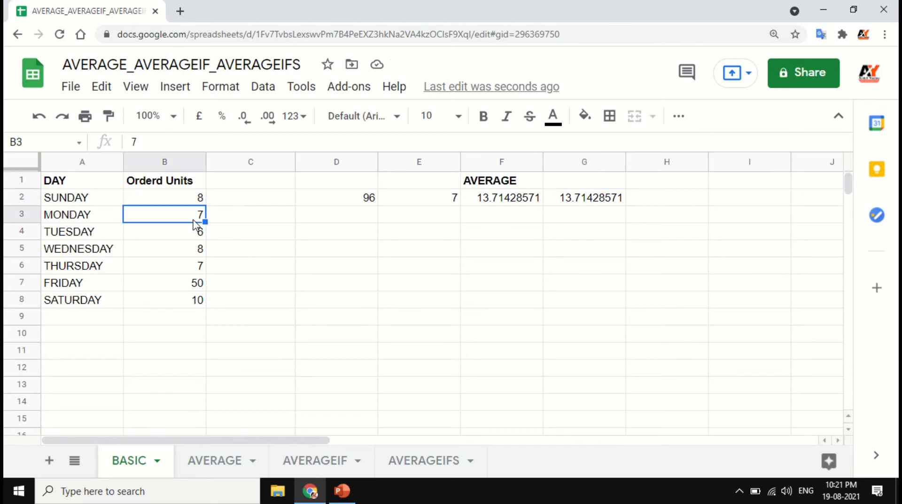
key(Delete)
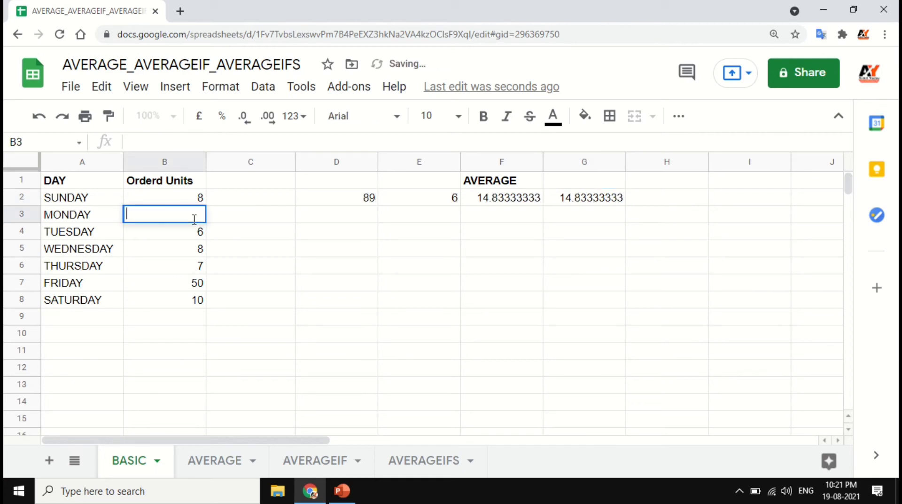
key(Tab)
click(194, 218)
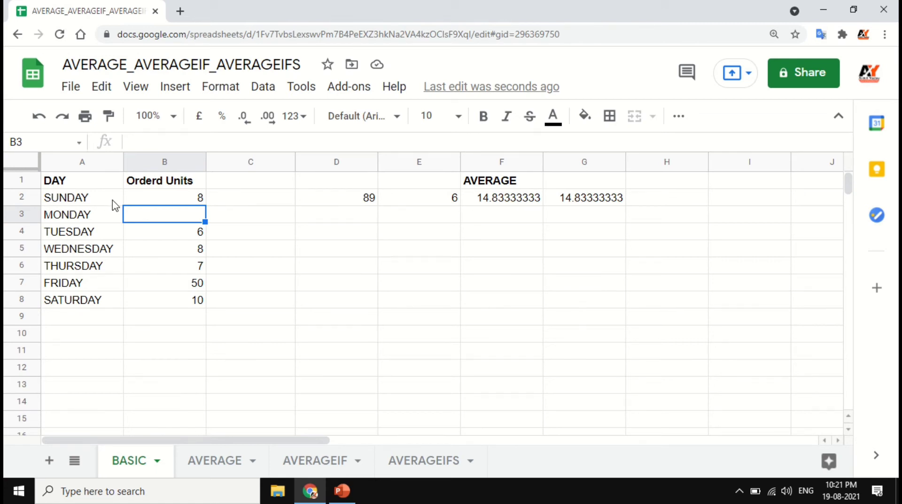
- Compare the days in A2:A8 with the unit entries in B2:B8 and inspect the COUNT formula in E2
drag(113, 199, 109, 301)
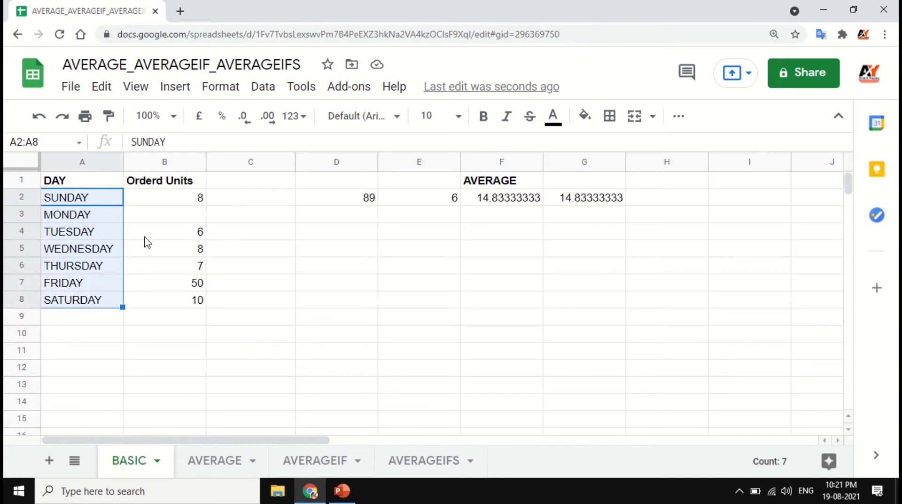
click(164, 221)
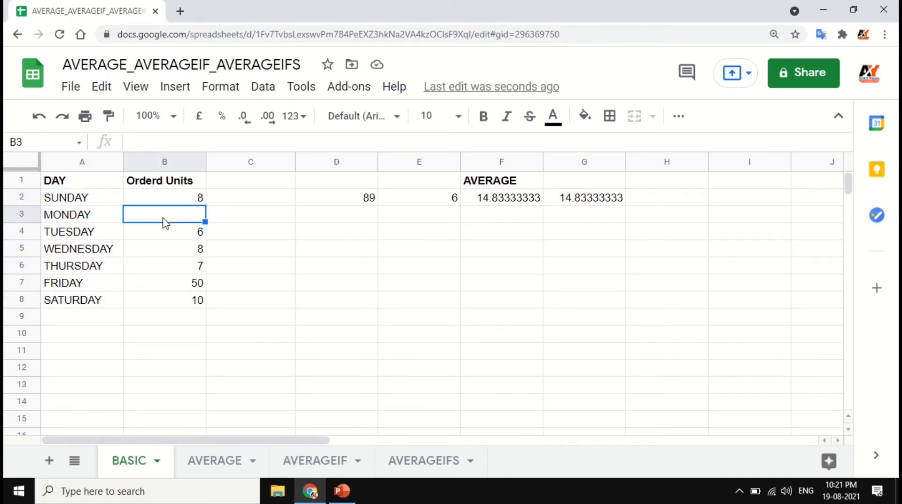
drag(113, 200, 107, 300)
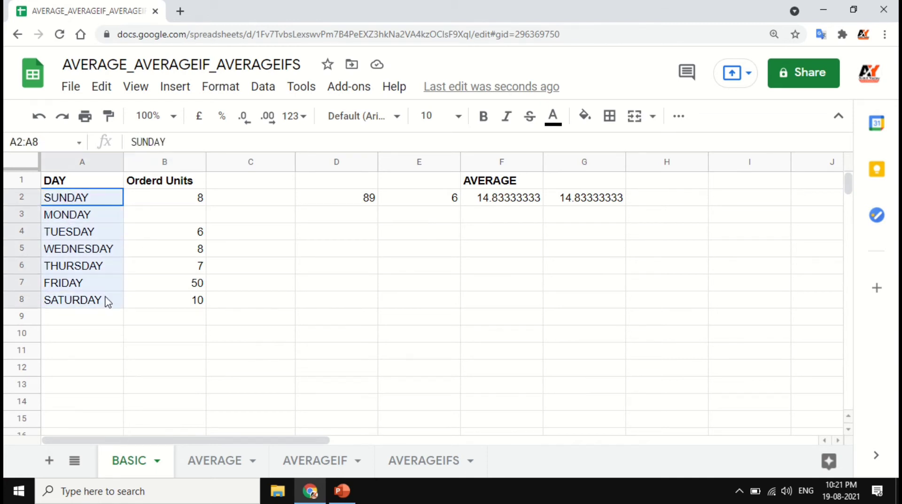
drag(174, 200, 180, 317)
click(430, 206)
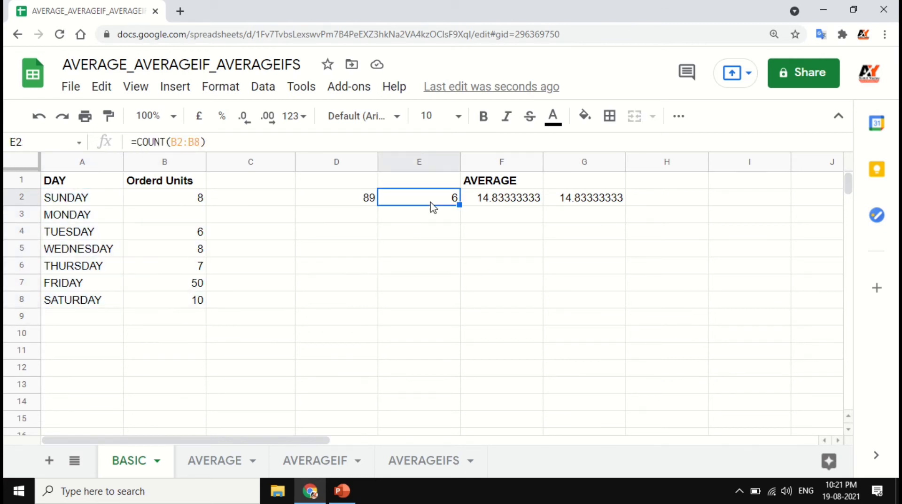
- Enter the text #NA as Monday's ordered units in cell B3
click(100, 205)
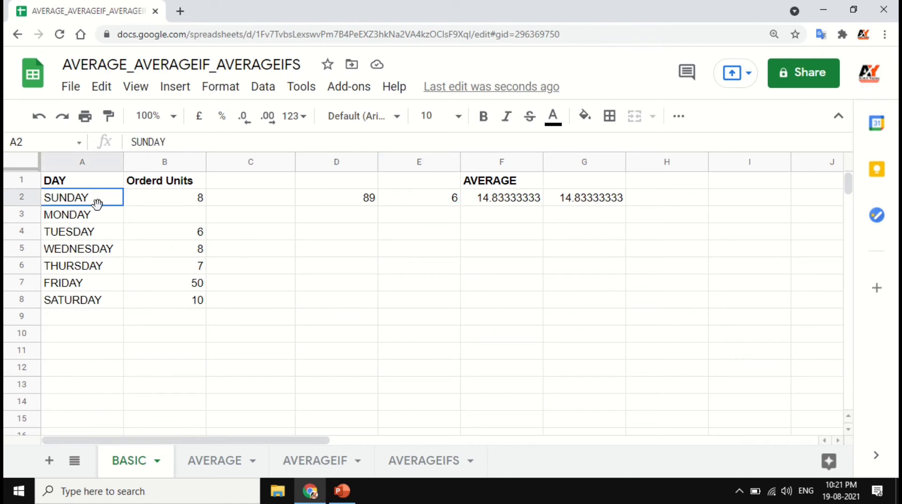
click(164, 221)
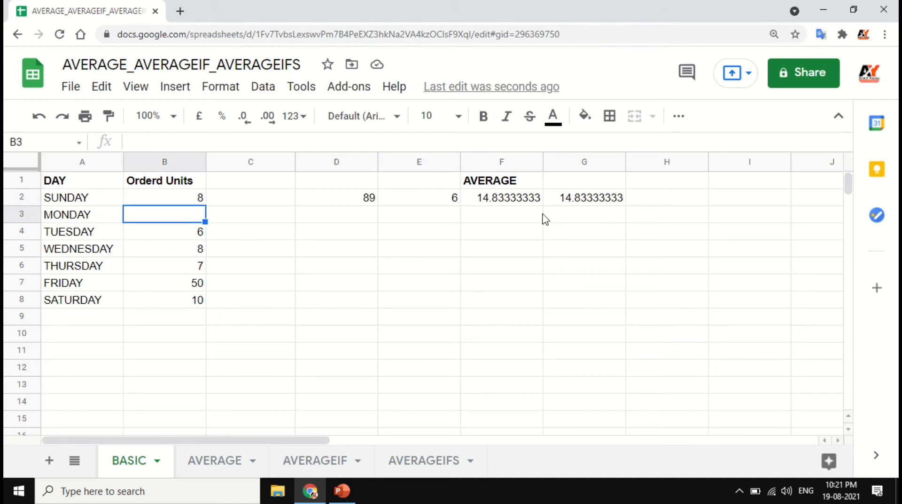
click(600, 203)
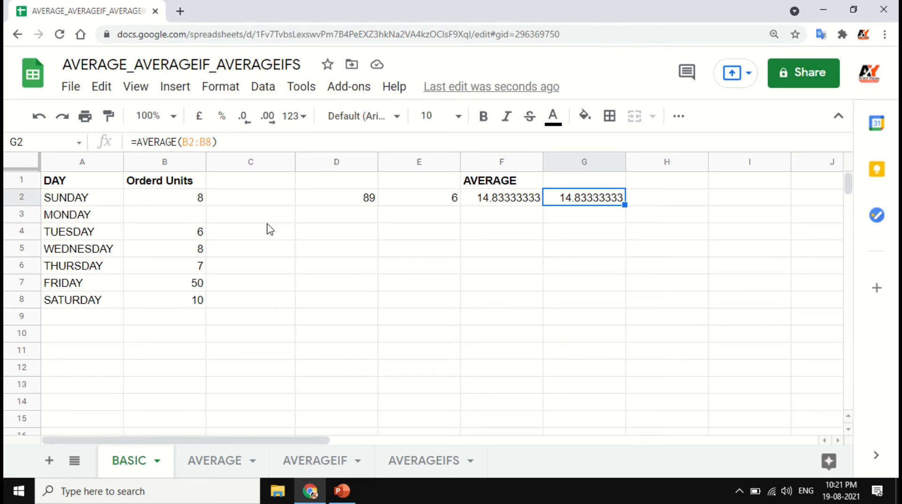
click(186, 216)
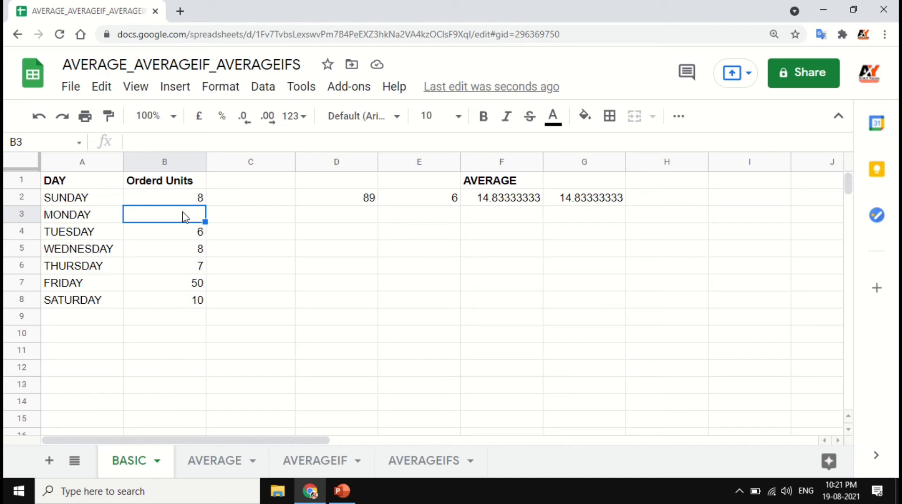
text(#)
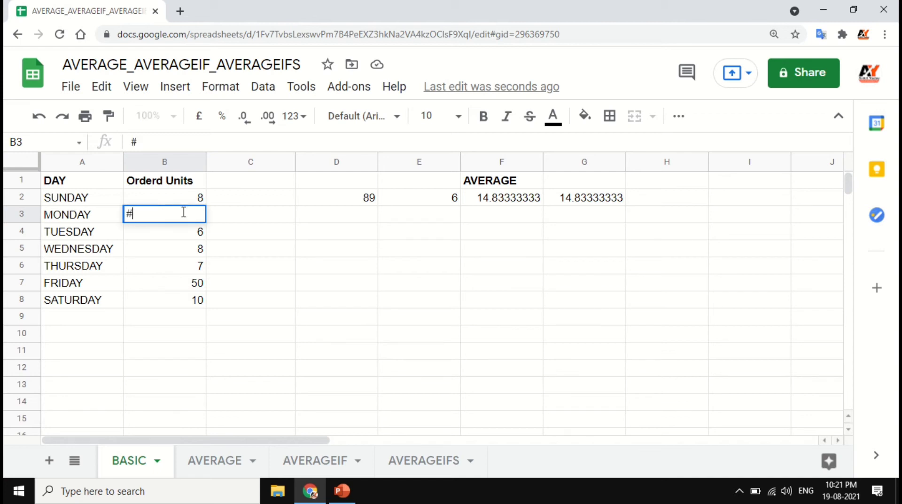
text(NA)
key(Tab)
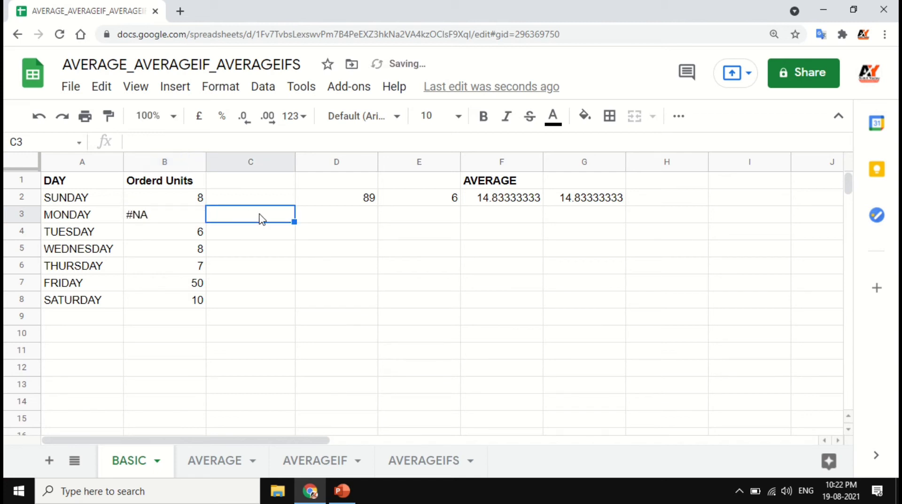
click(172, 218)
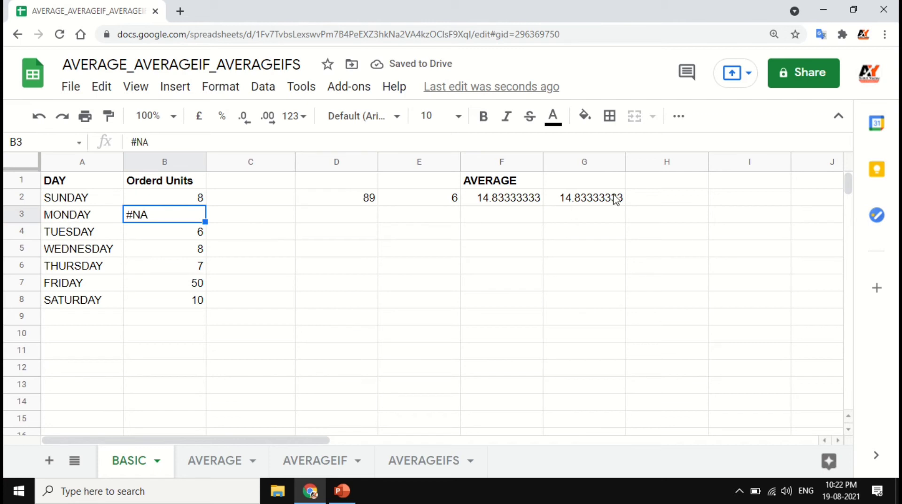
- Compare the COUNT formula in E2 and the sum in D2 with the days in A2:A8 and the unit entries in B2:B8
click(449, 202)
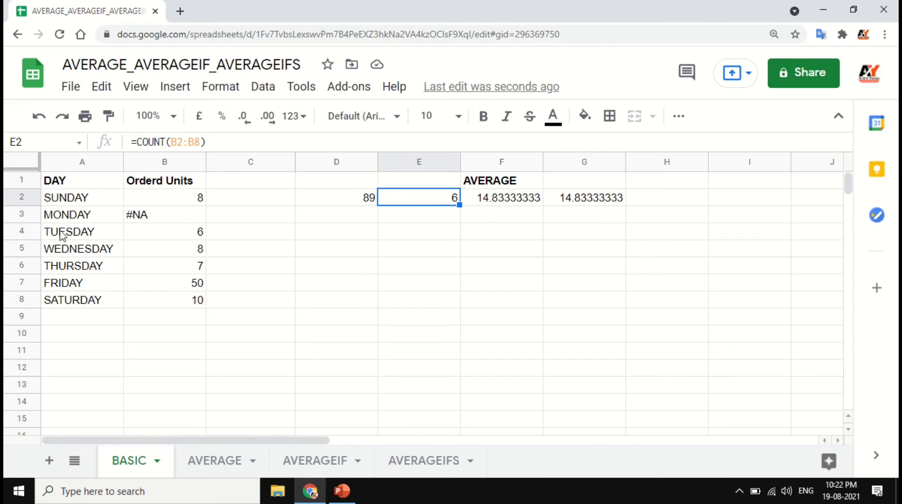
click(149, 216)
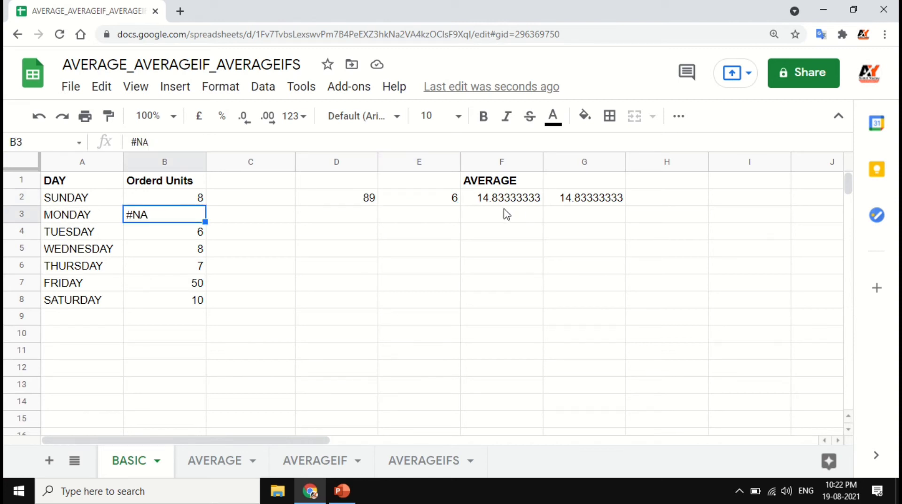
drag(103, 198, 104, 303)
click(452, 203)
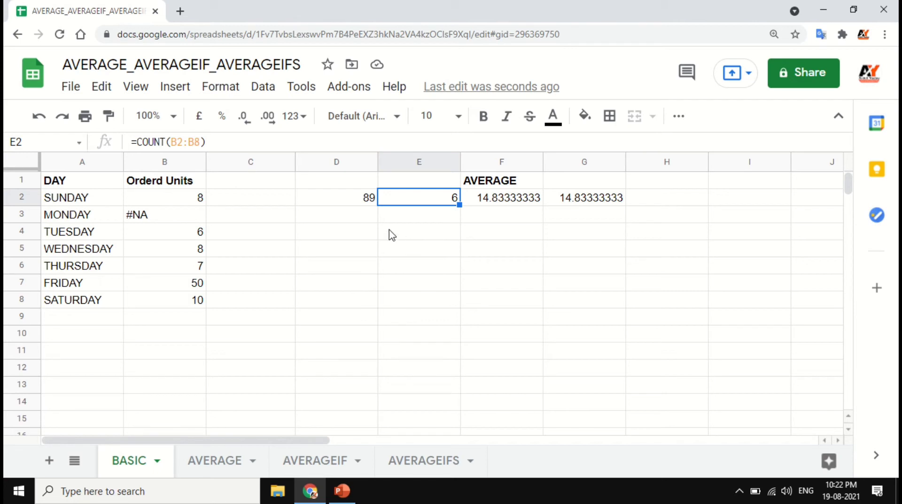
click(358, 203)
drag(190, 202, 197, 301)
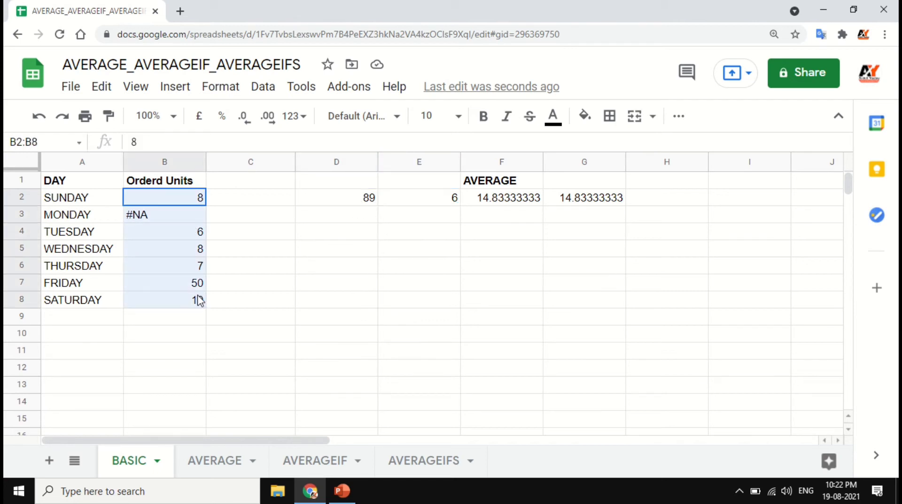
click(366, 206)
click(444, 207)
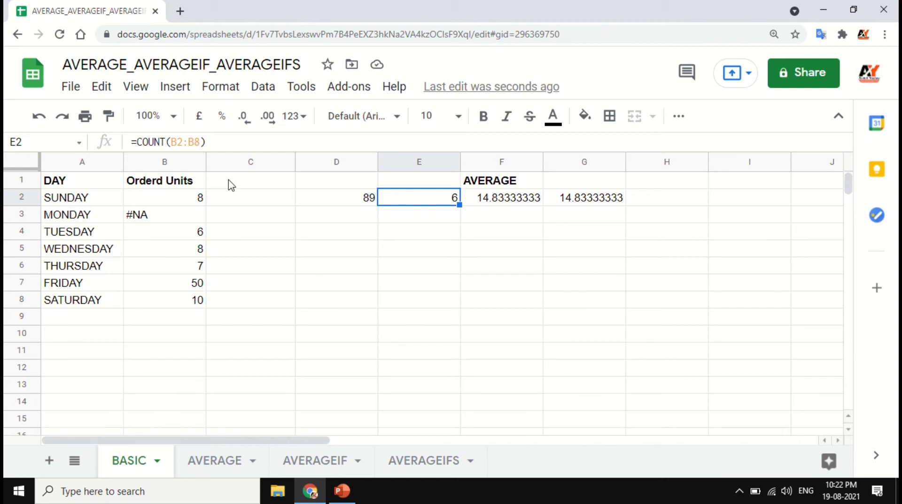
- Change the count formula in E2 to =COUNTA(B2:B8) and compare the manual average in F2 with the AVERAGE formula in G2
click(169, 142)
text(A)
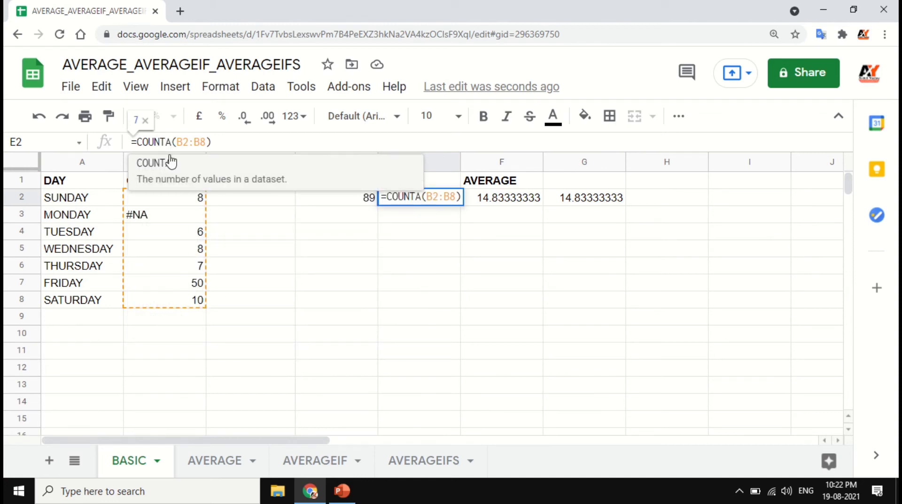
click(171, 162)
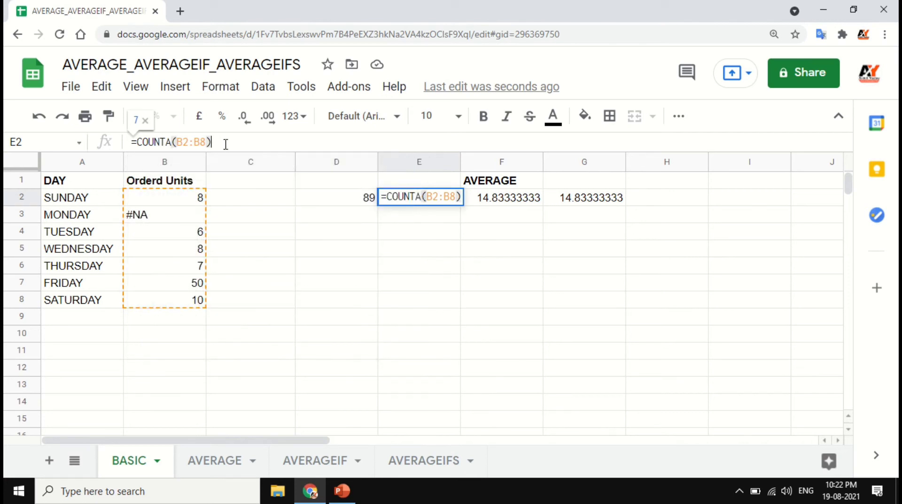
key(Tab)
click(441, 201)
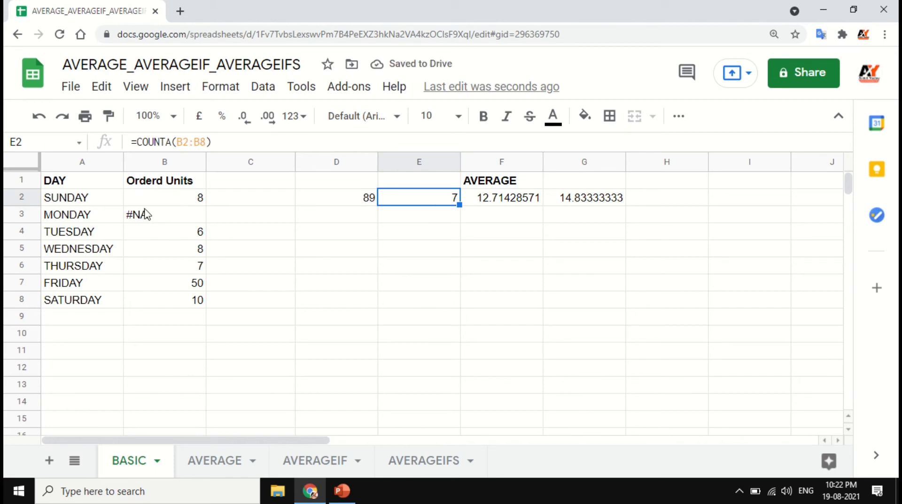
drag(93, 201, 91, 266)
drag(166, 203, 174, 302)
click(432, 201)
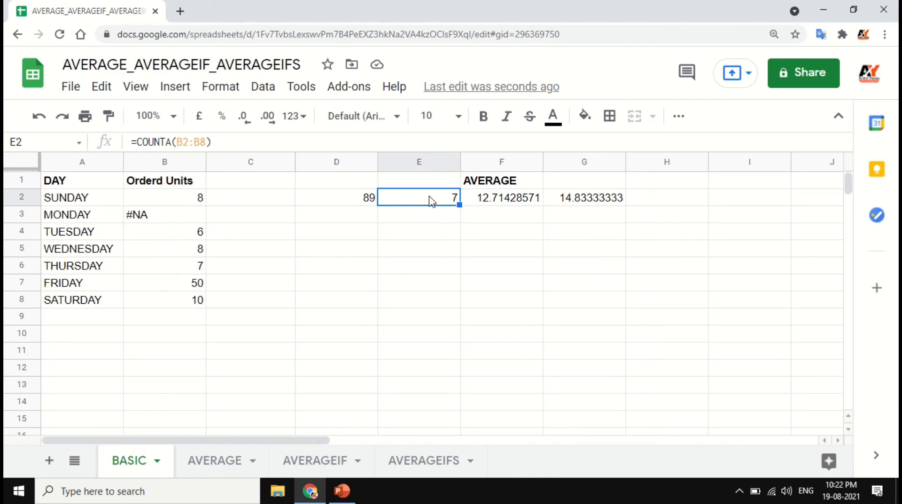
click(491, 201)
click(595, 206)
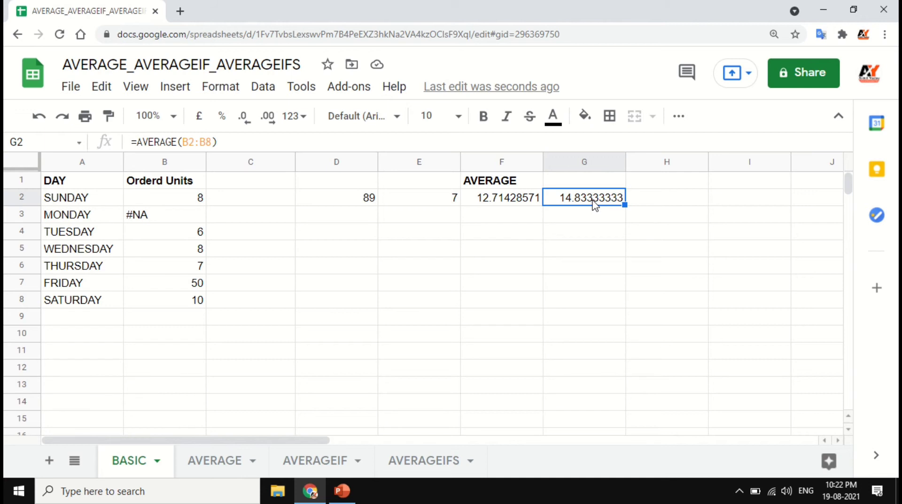
- Change the average formula in G2 to =AVERAGEA(B2:B8) and compare it with the manual calculation in E2 and F2
click(180, 142)
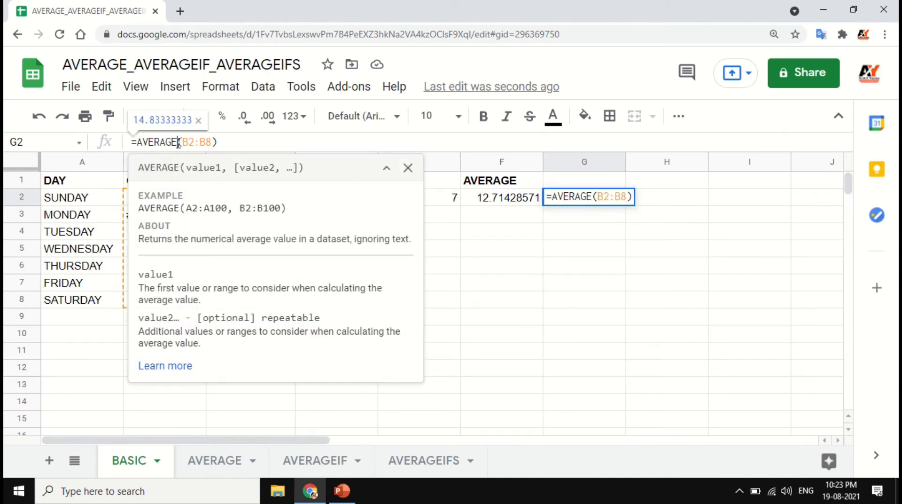
text(A)
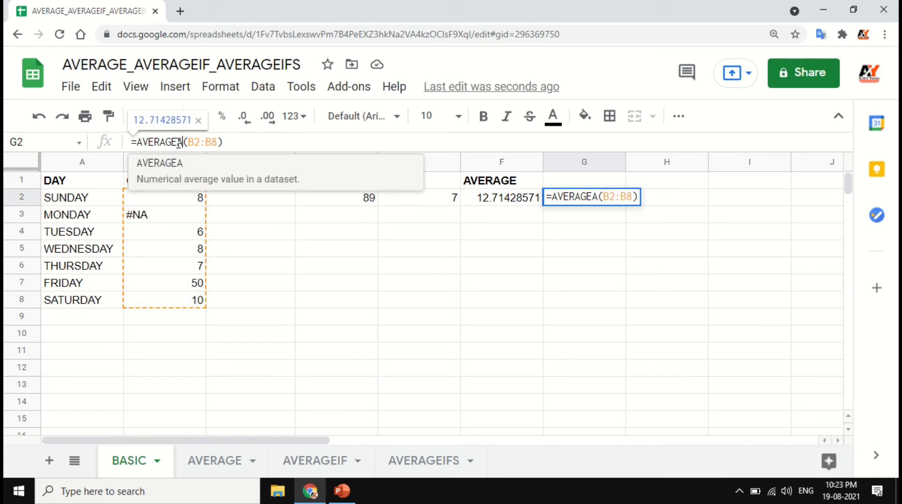
click(239, 142)
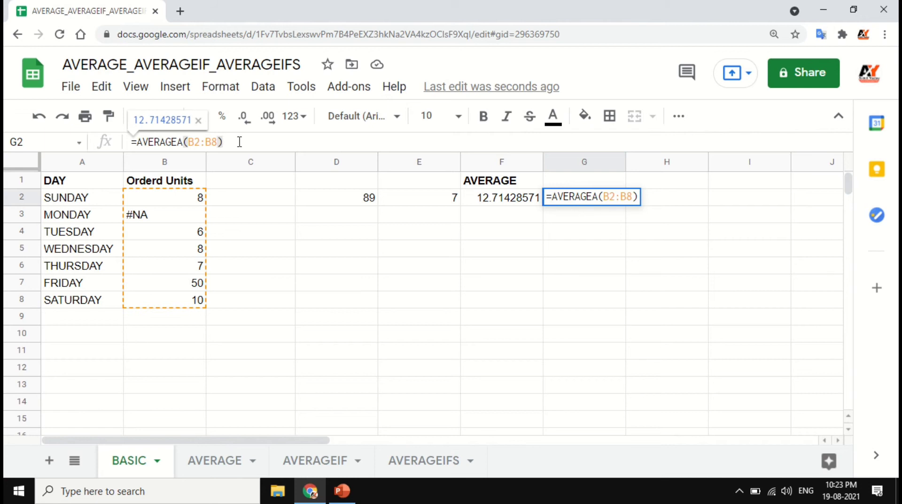
key(Tab)
click(491, 205)
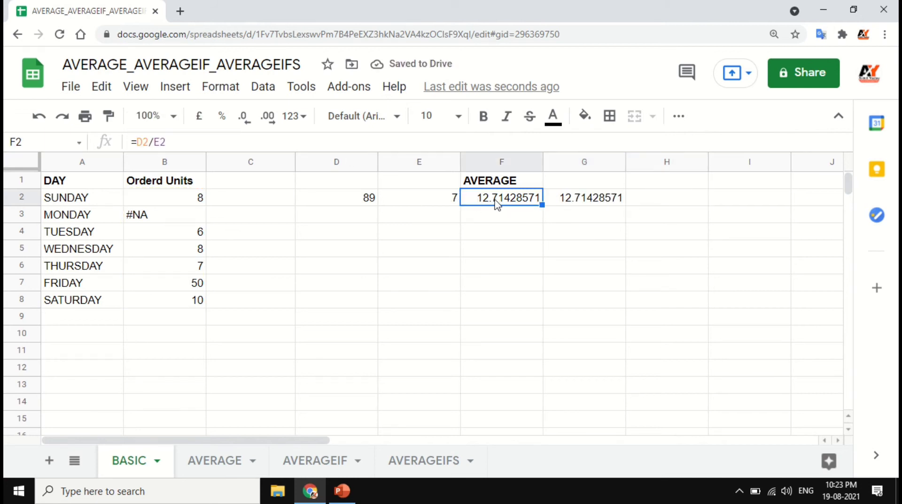
click(453, 203)
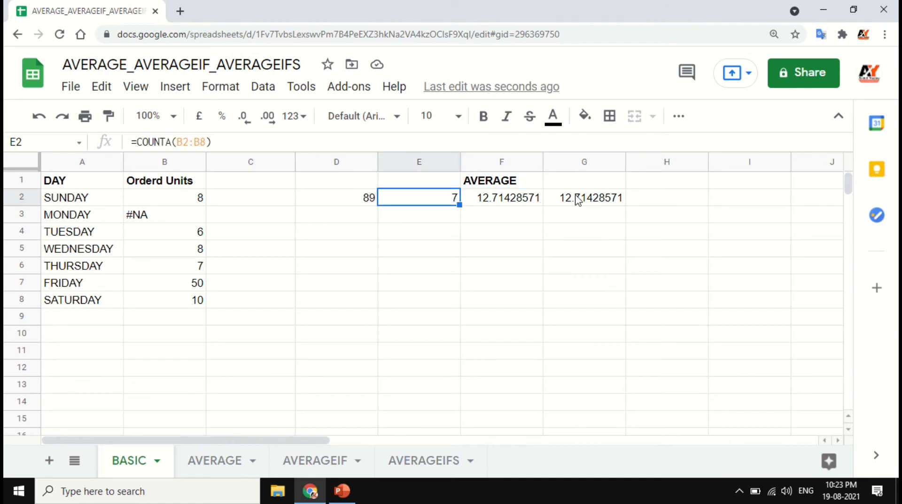
click(175, 205)
click(178, 217)
click(594, 203)
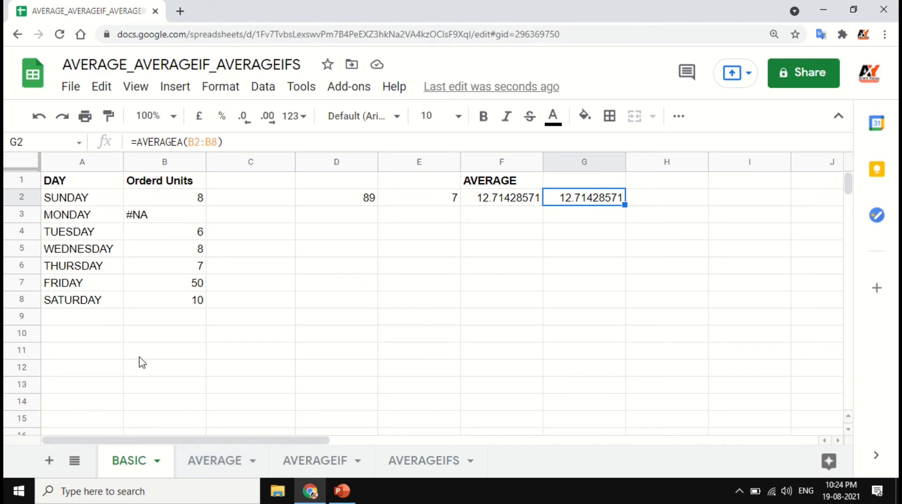
- On the AVERAGE sheet, add the bold heading AVERAGE in cell F1
click(203, 472)
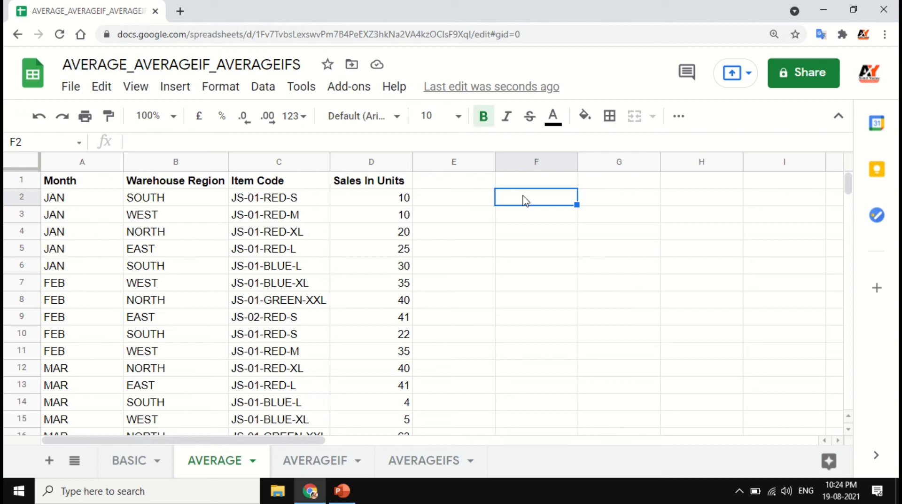
click(544, 183)
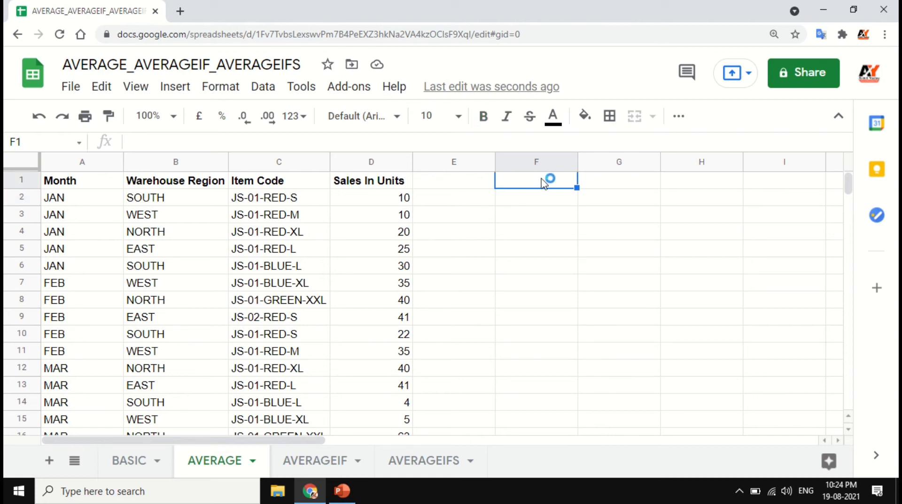
text(AVERAGE)
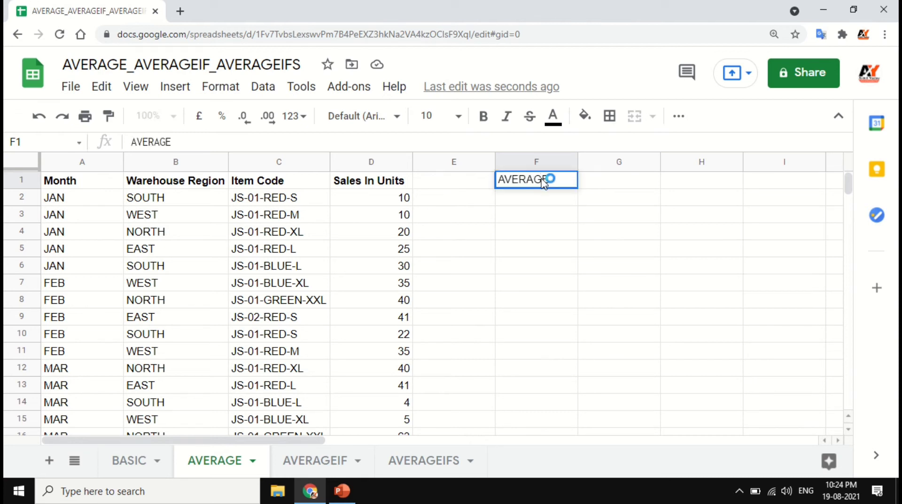
key(Return)
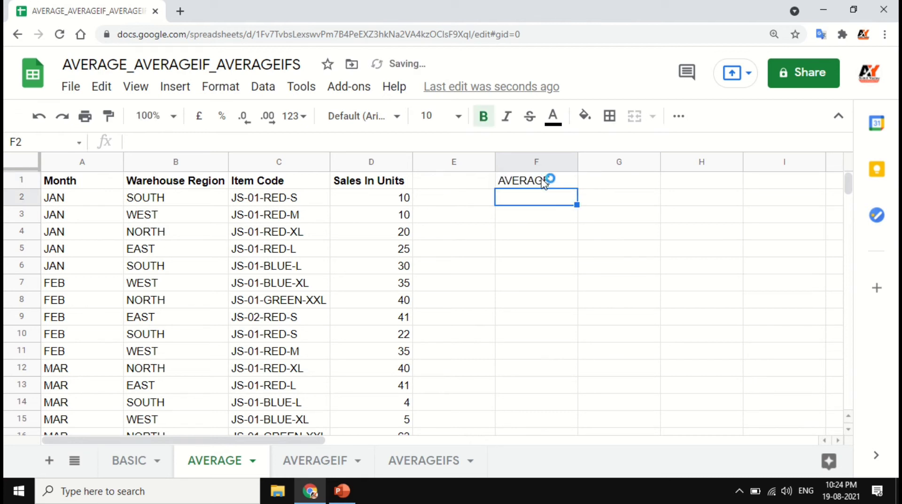
click(544, 182)
text(=(TODAY()-E1)/365.25)
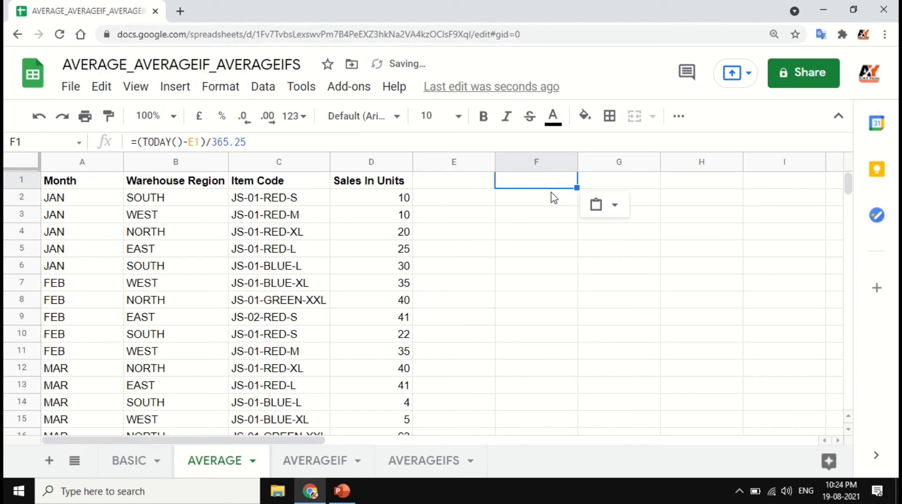
key(ctrl+z)
key(ctrl+b)
- Calculate the average of the Sales In Units column in cell F2 with =AVERAGE(D2:D37)
click(553, 198)
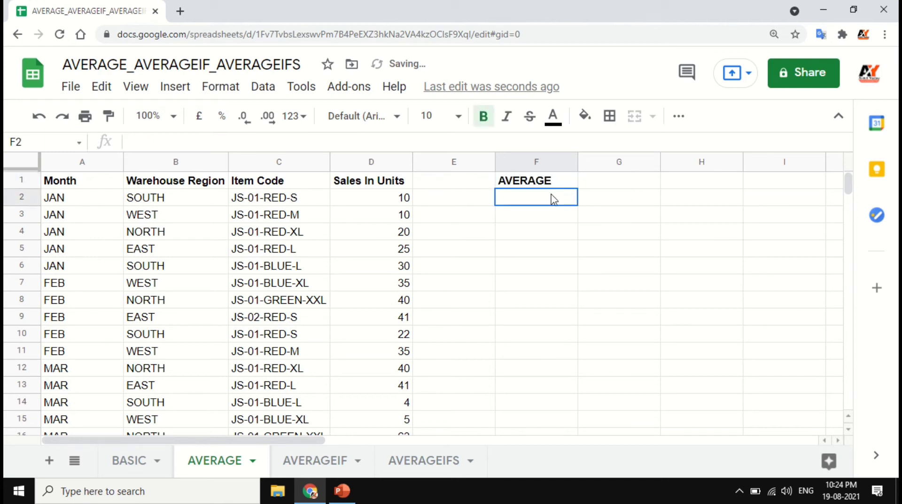
text(=)
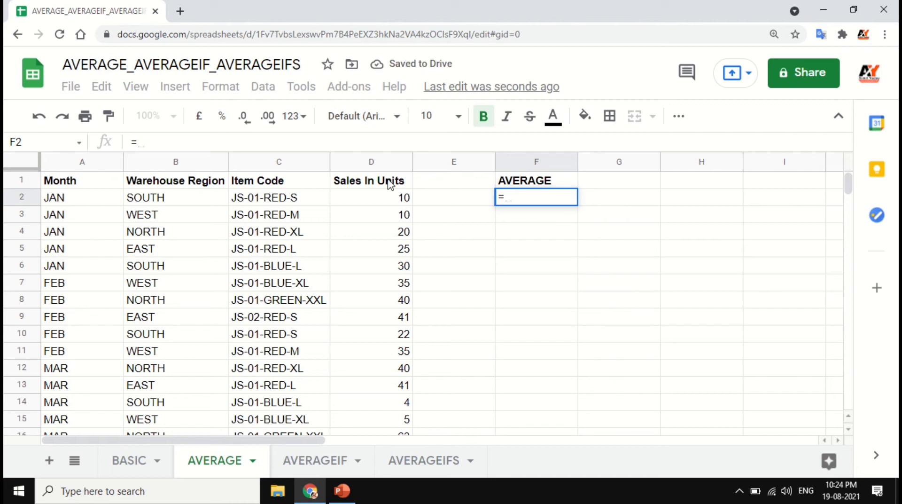
text(AV)
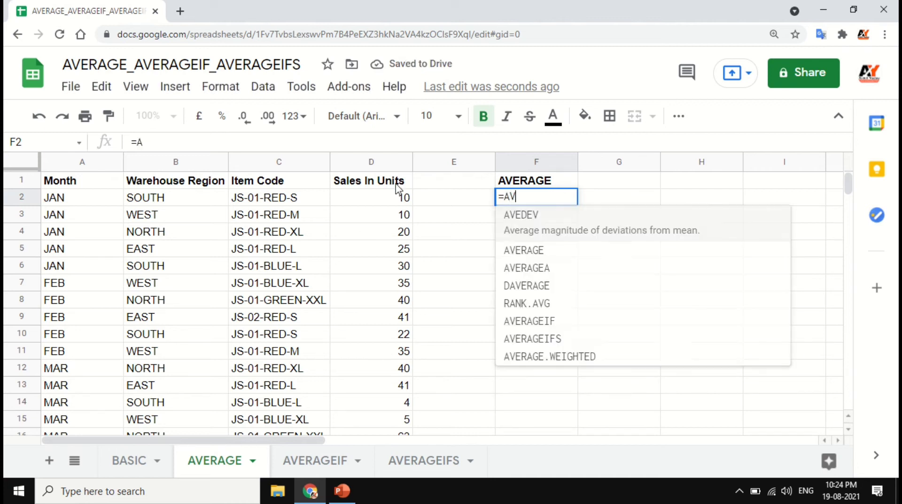
click(520, 260)
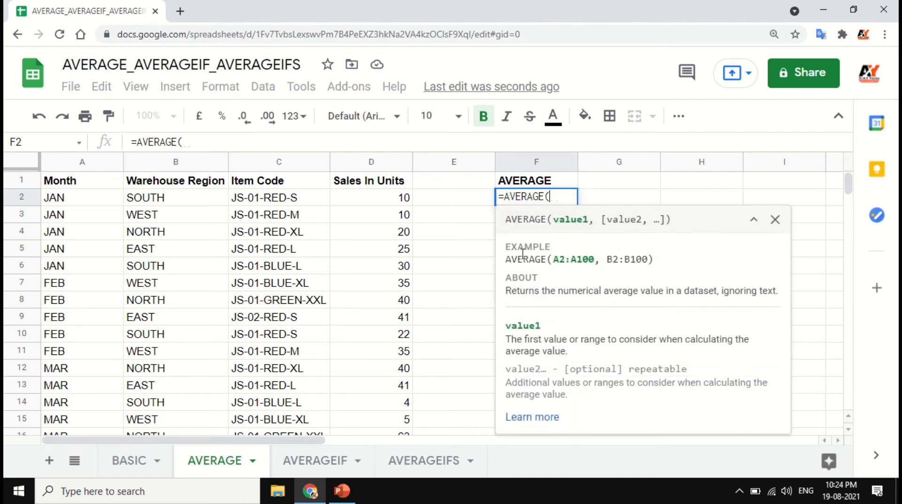
click(383, 201)
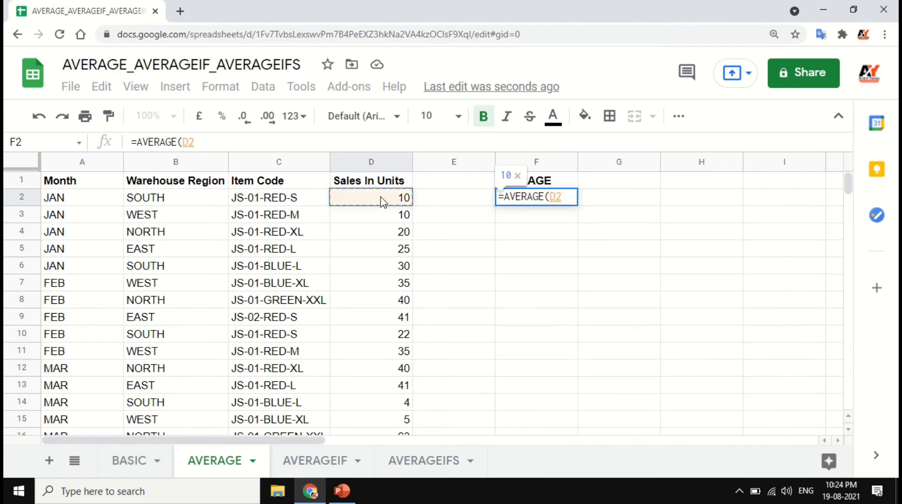
key(ctrl+shift+Down)
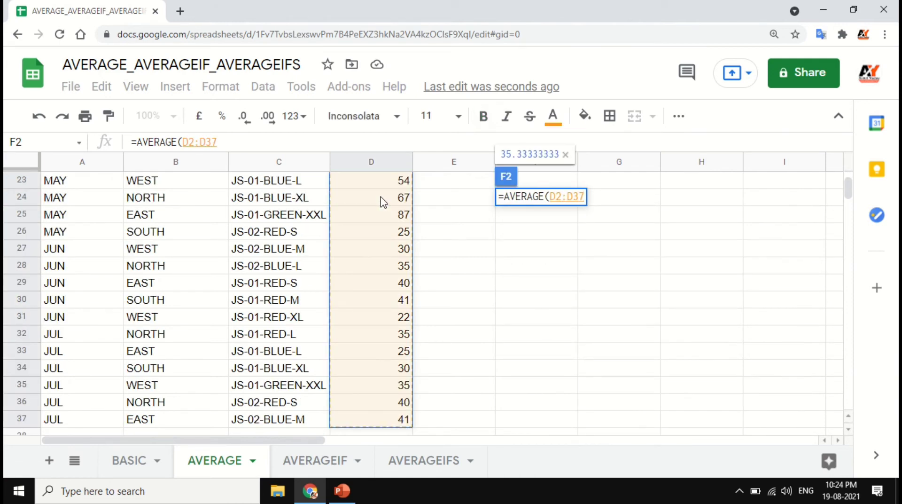
text())
key(Return)
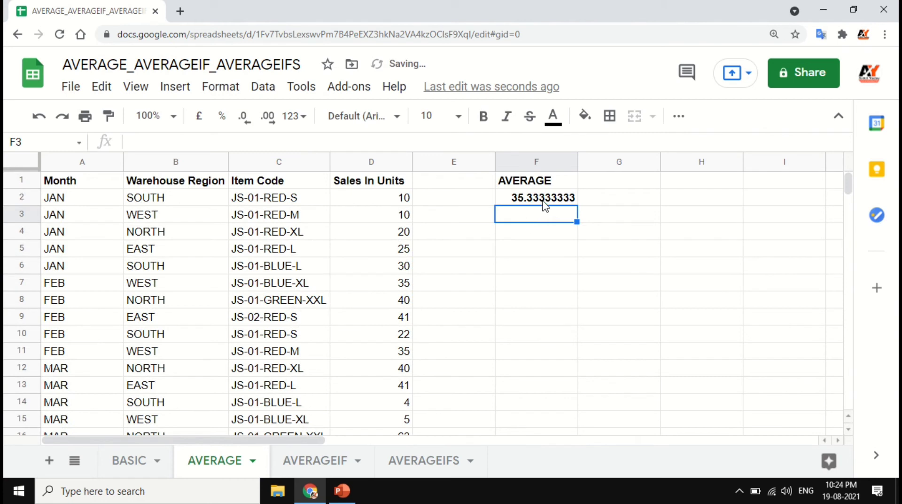
- Open the AVERAGEIF sheet and examine the Warehouse Region and Sales In Units columns
click(545, 206)
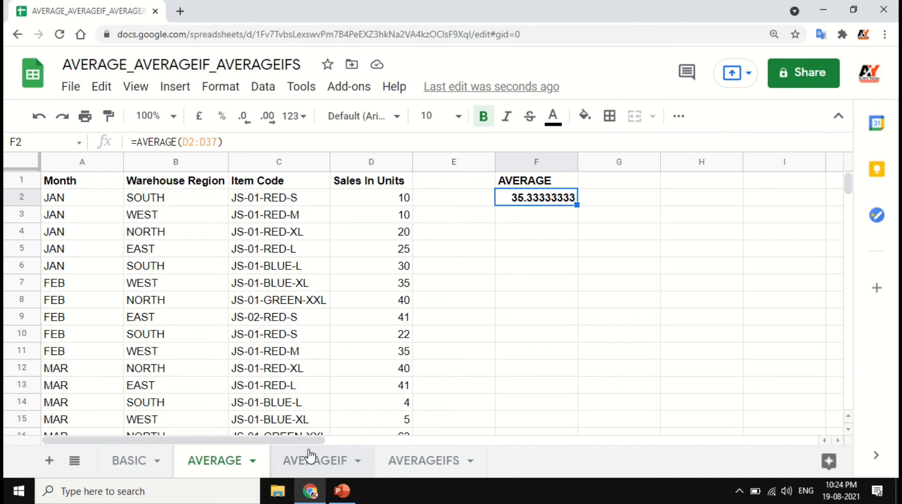
click(324, 463)
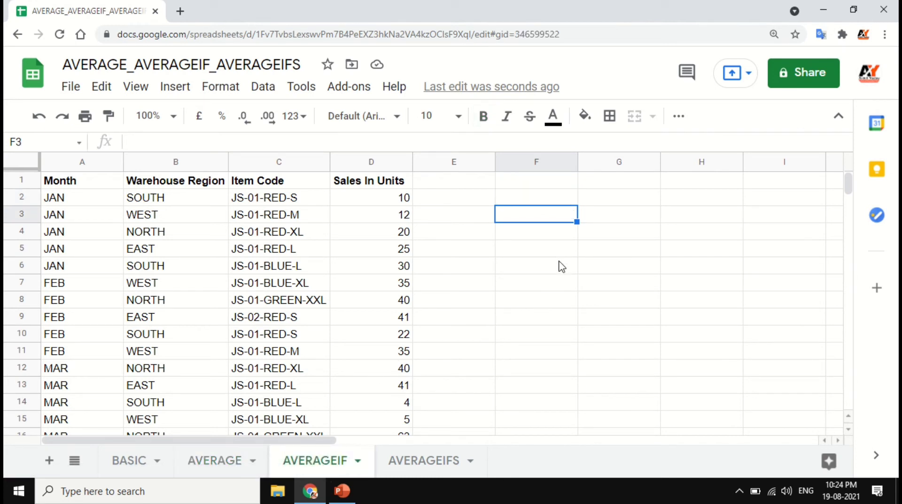
click(557, 200)
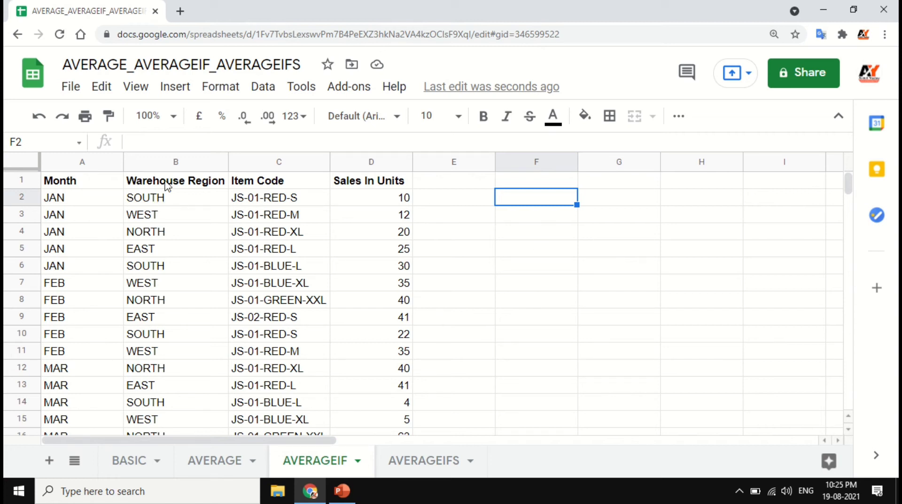
click(176, 165)
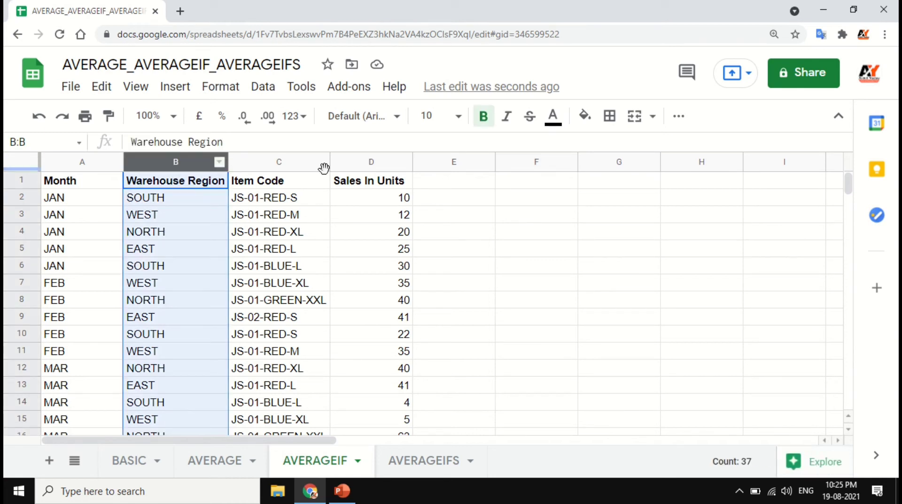
click(371, 165)
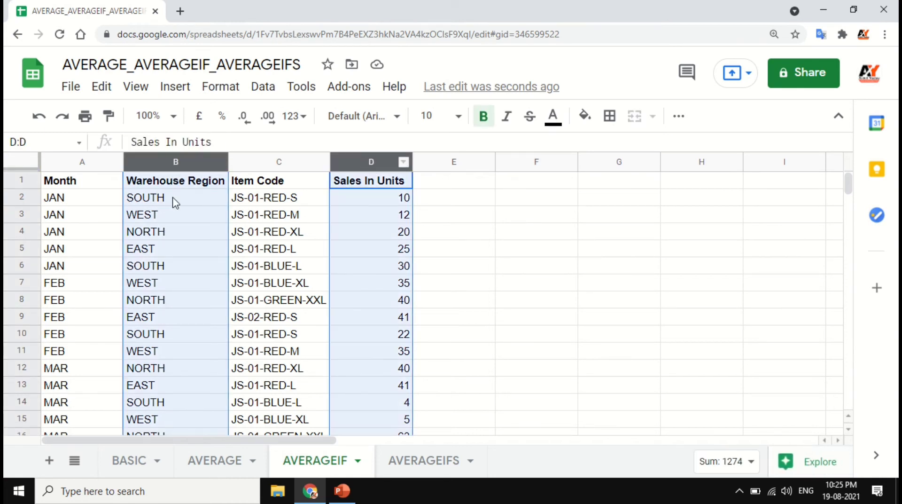
click(164, 201)
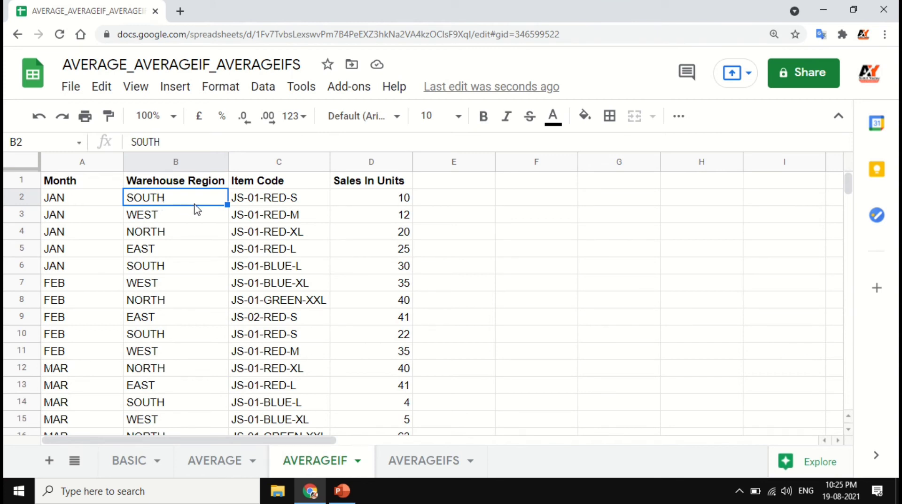
click(547, 201)
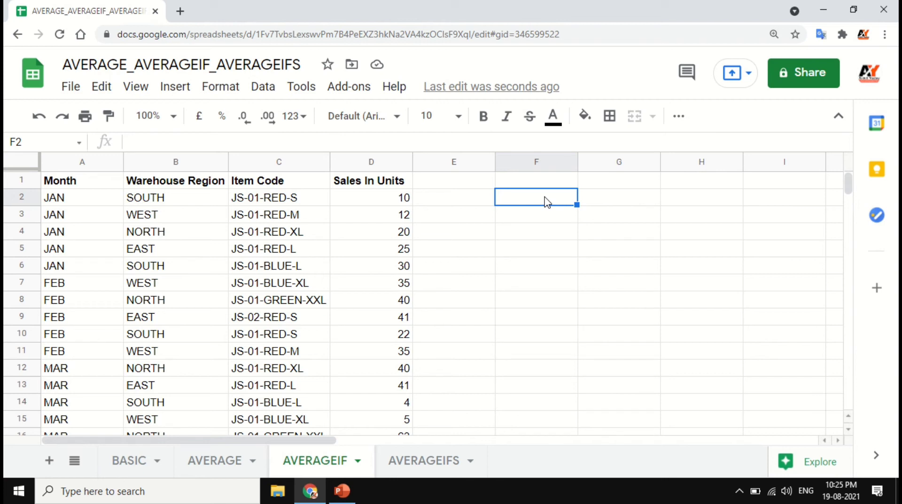
- Add the bold headings REGION in cell F1 and AVERAGE in cell G1 of the AVERAGEIF sheet
click(555, 183)
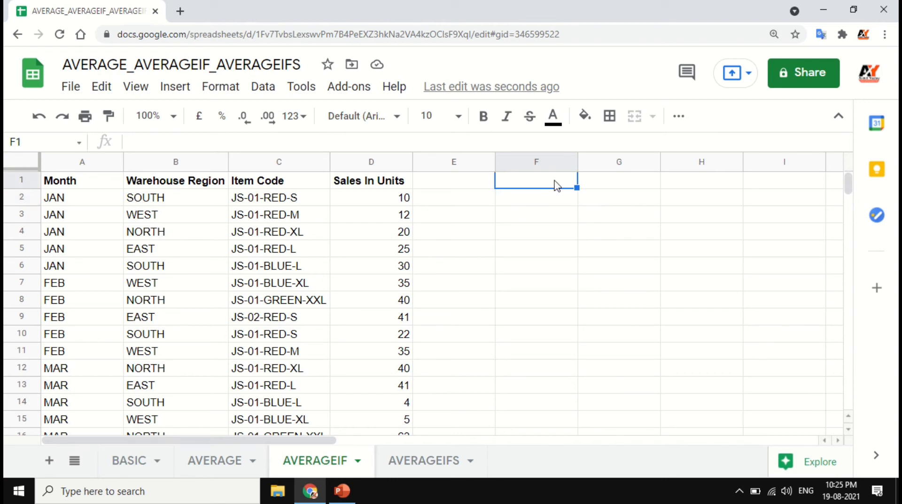
text(RE)
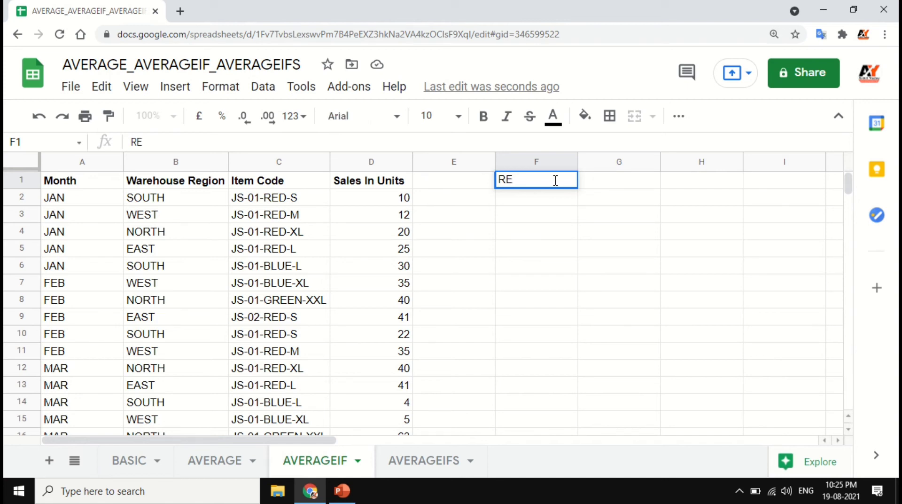
text(IGION)
key(Tab)
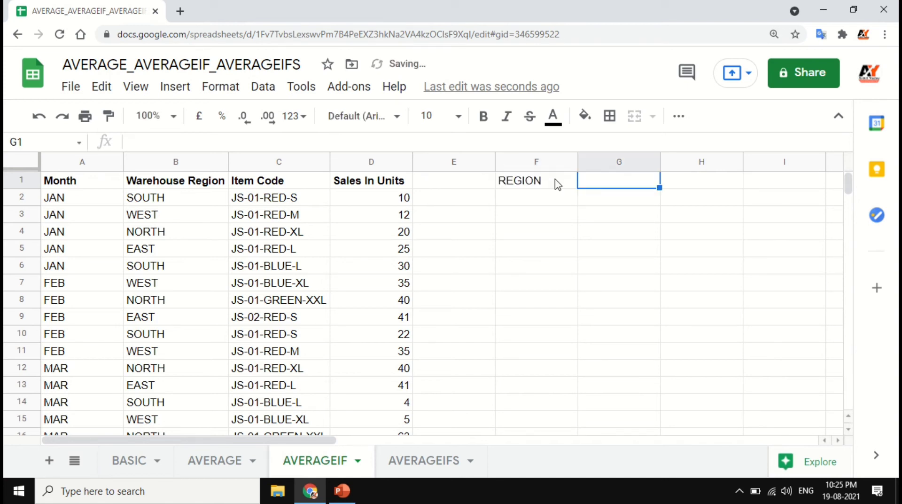
text(AVE)
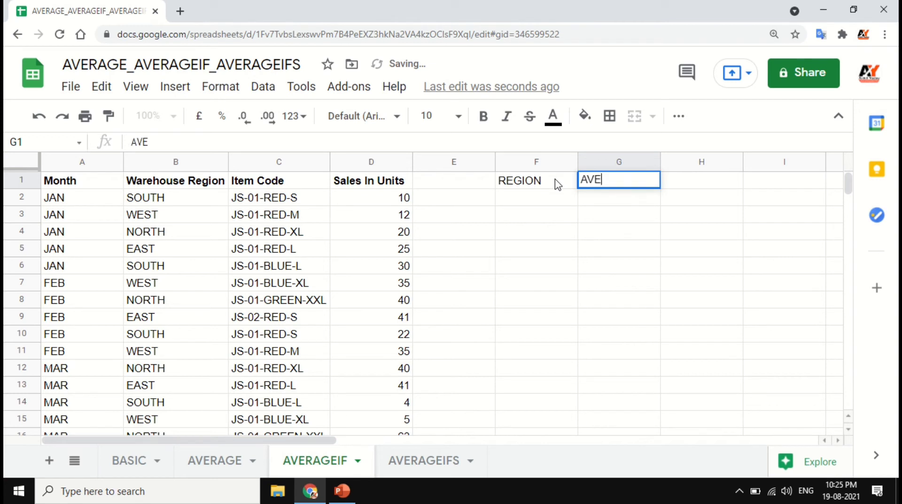
text(RAGE)
key(Return)
drag(558, 184, 598, 188)
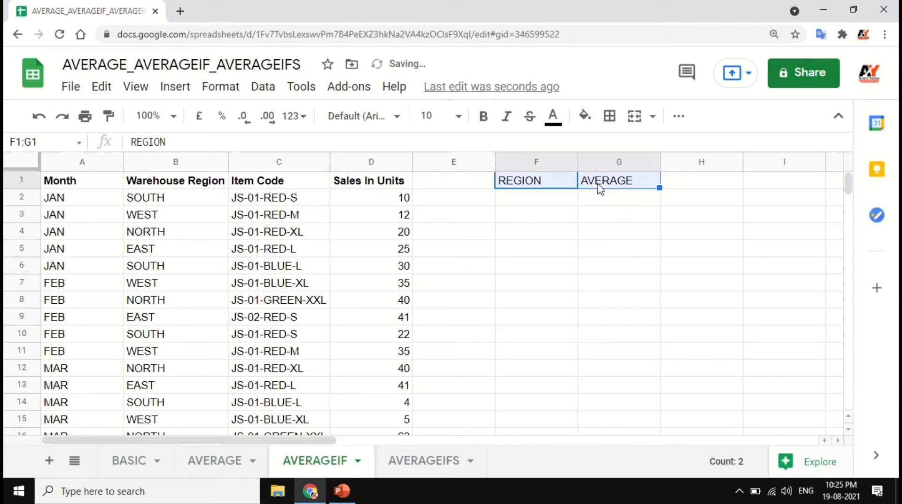
key(ctrl+b)
- Enter SOUTH as the region criterion in cell F2
click(568, 200)
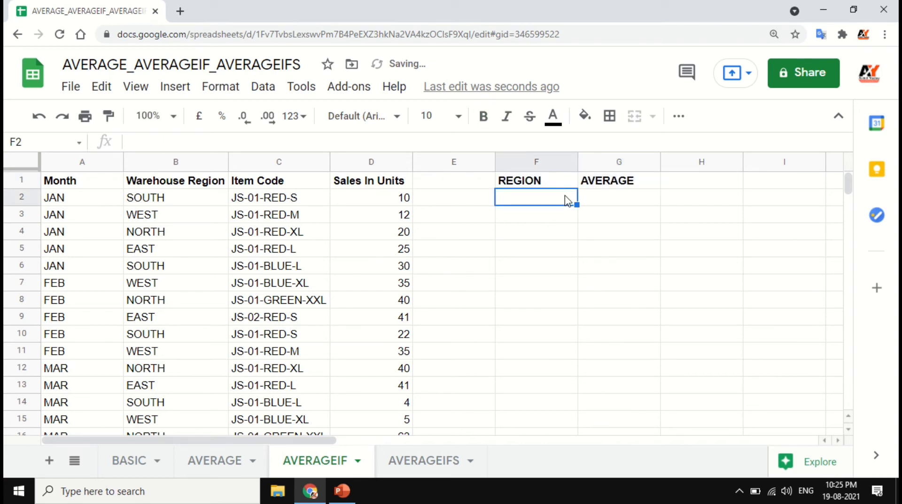
text(SOU)
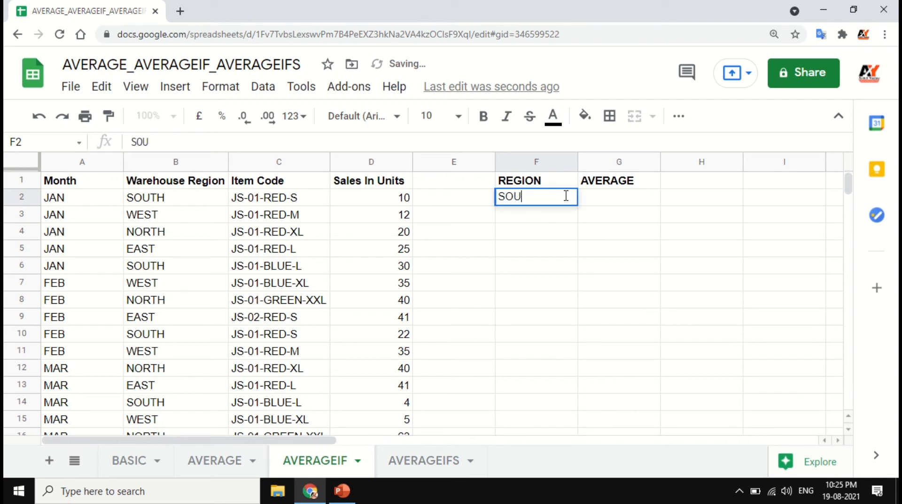
text(TH)
- Calculate the SOUTH region's average sales in cell G2 with =AVERAGEIF(B:B,F2,D:D) and check it against the region in F2
click(588, 201)
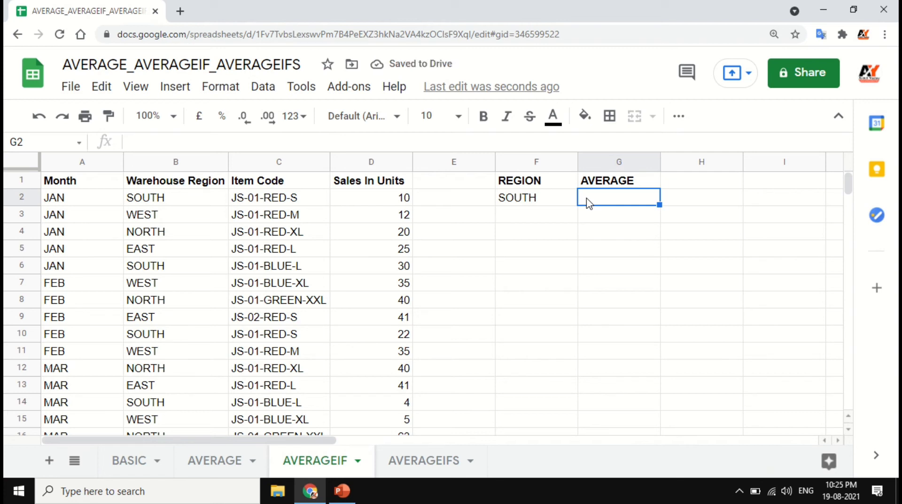
text(=)
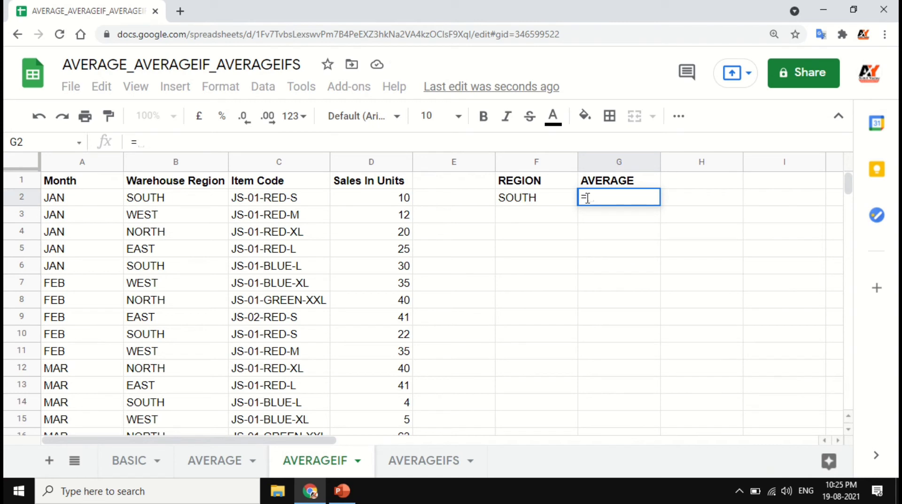
text(AVE)
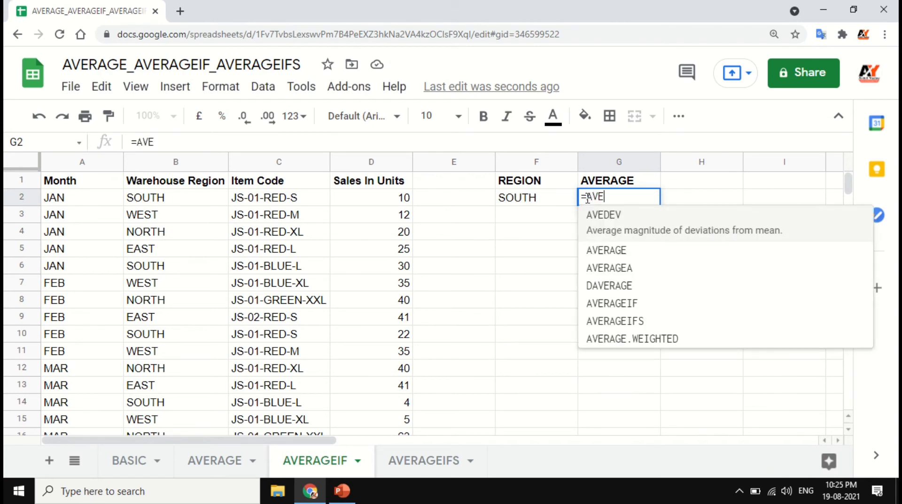
text(RAGEIF)
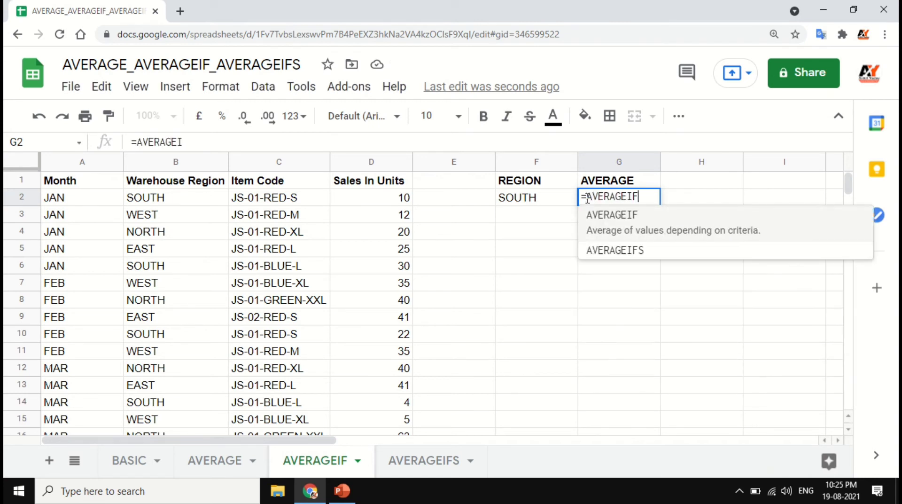
click(639, 217)
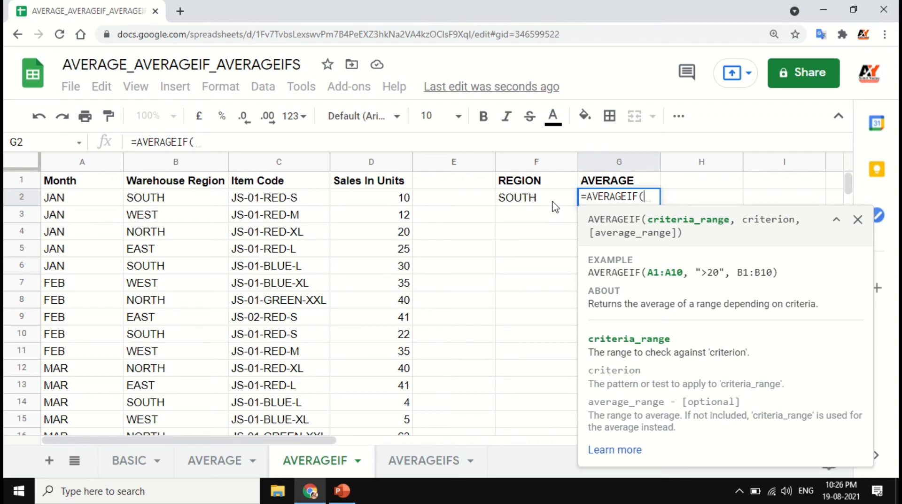
click(186, 165)
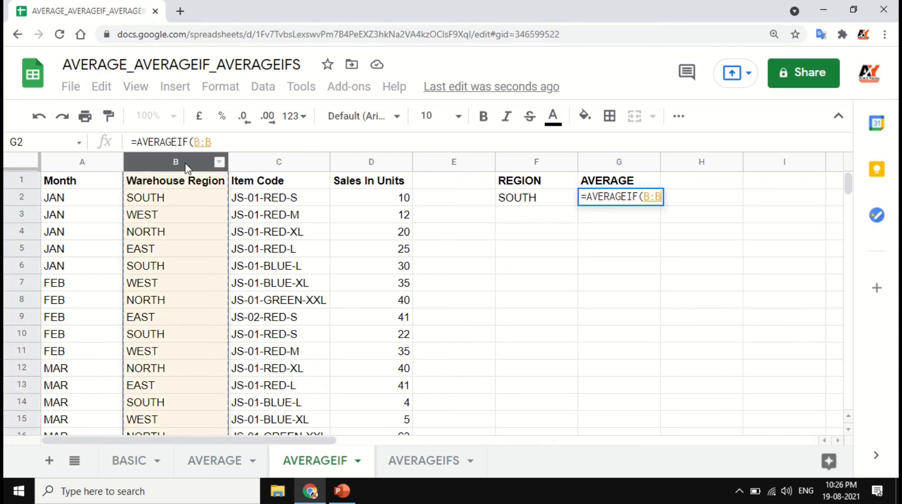
text(,)
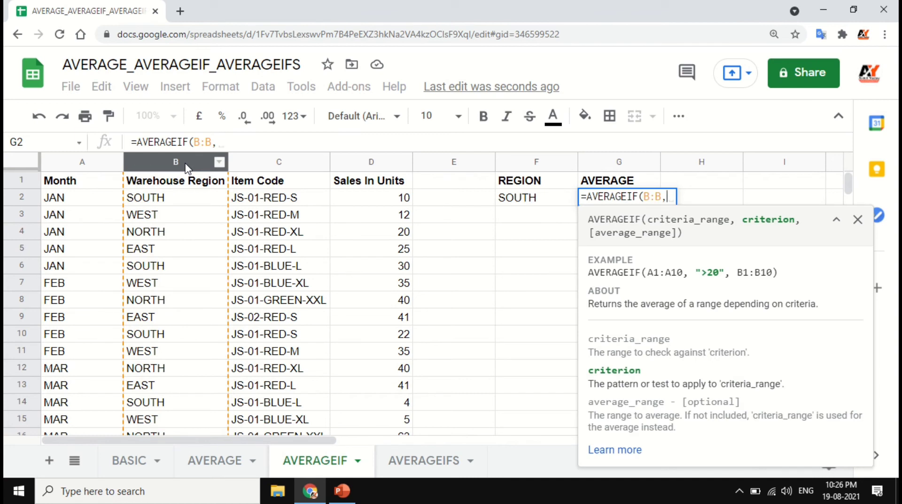
click(525, 202)
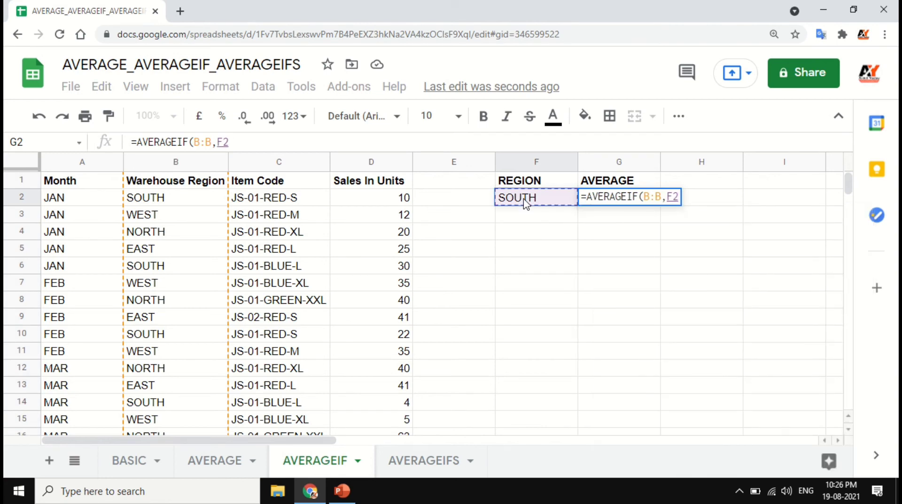
text(,)
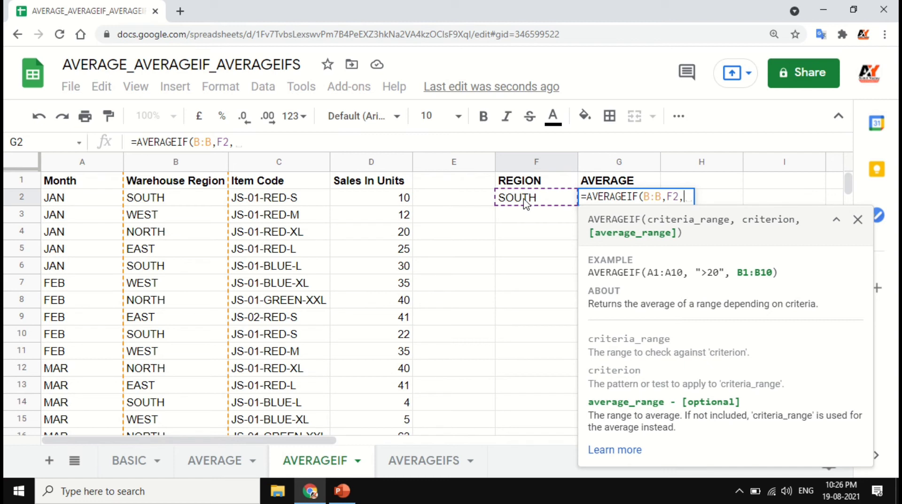
click(368, 165)
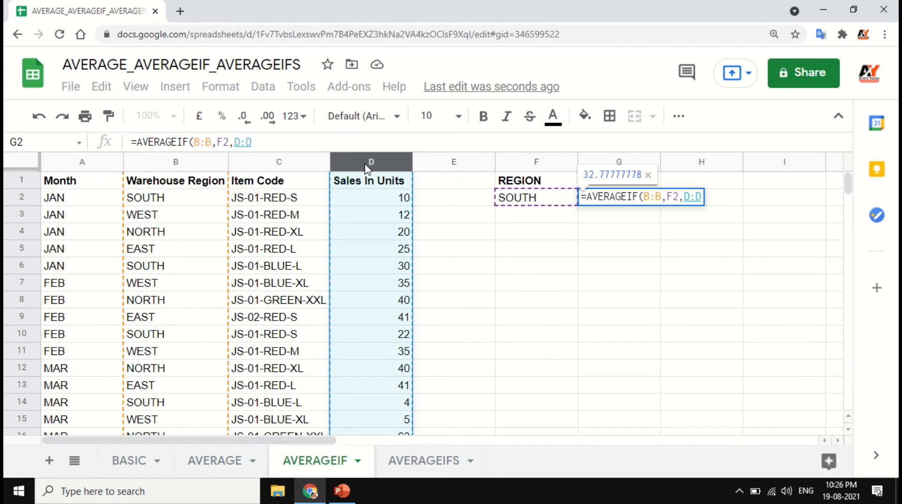
text())
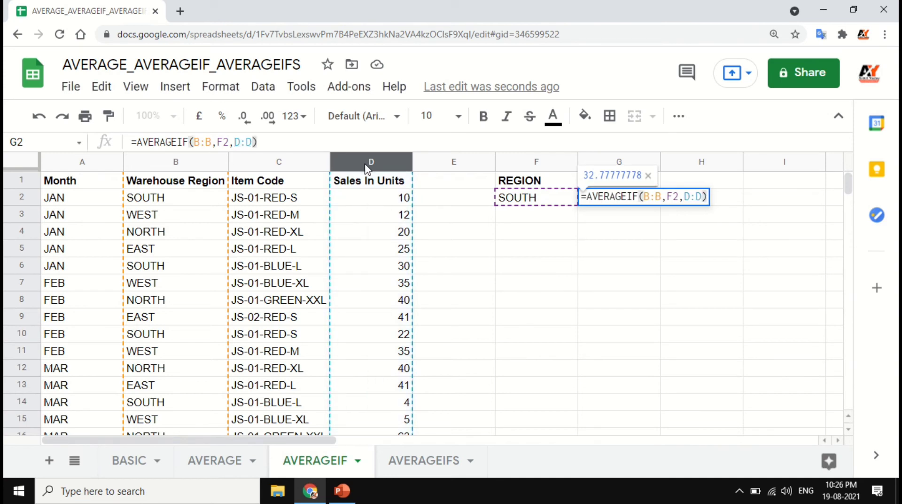
key(Return)
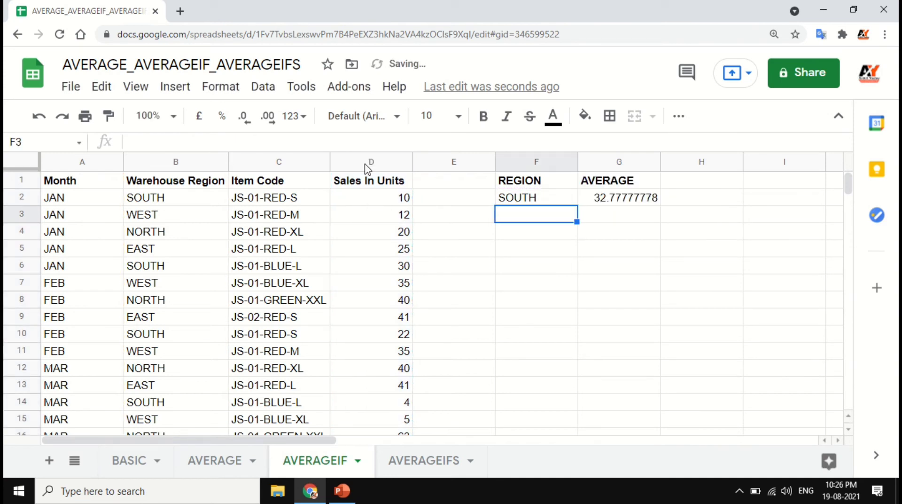
click(619, 198)
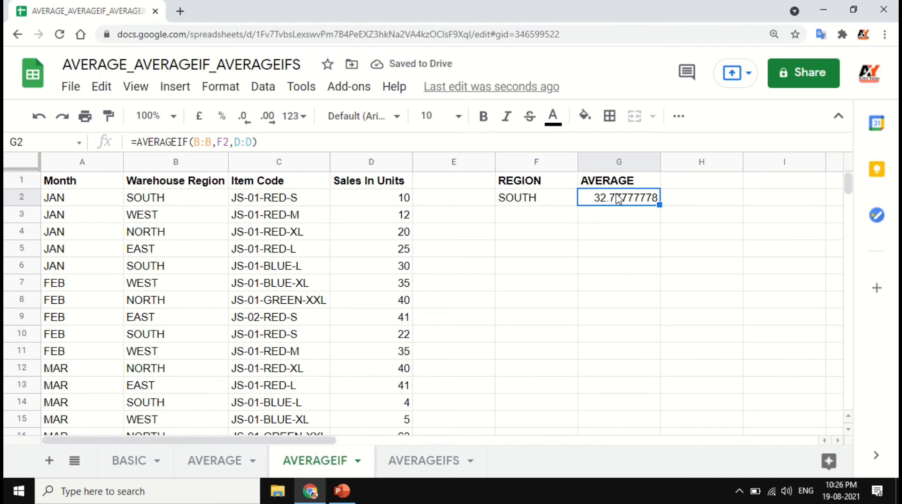
click(557, 201)
click(587, 204)
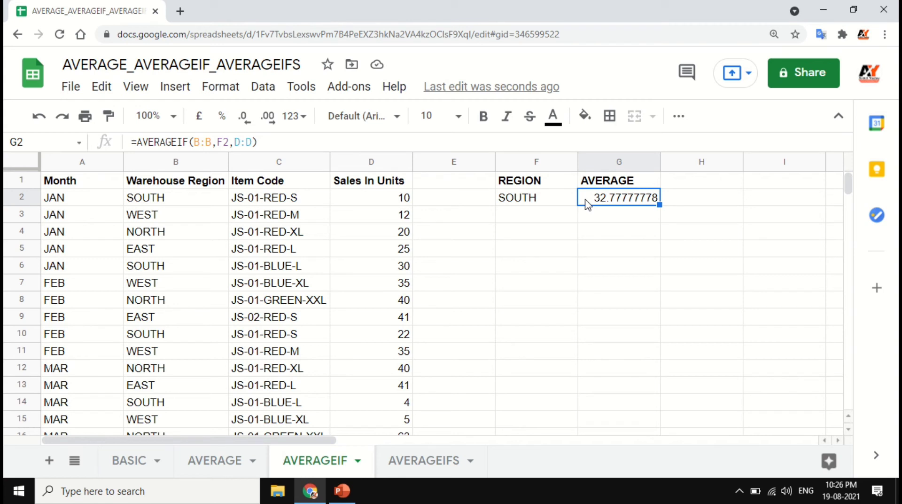
click(557, 199)
- Enter WEST in cell F3, fill the AVERAGEIF formula from G2 down to G3, and compare the two cells
click(557, 220)
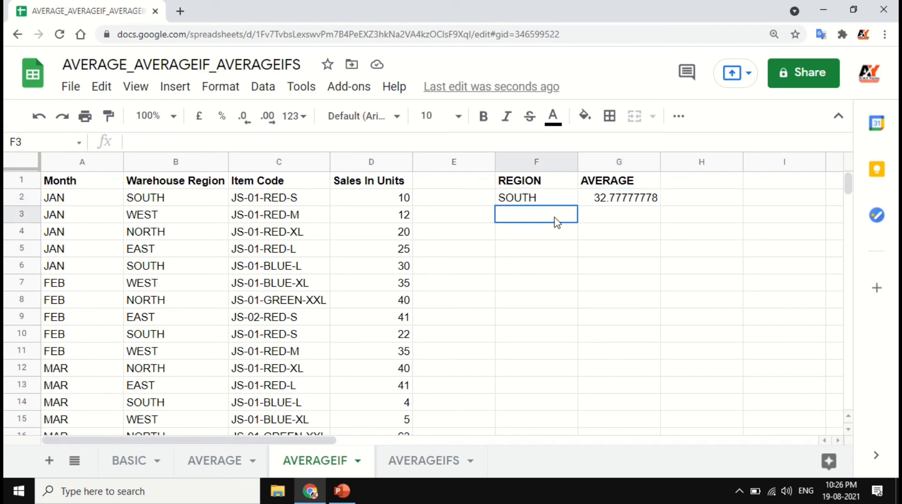
text(WEST)
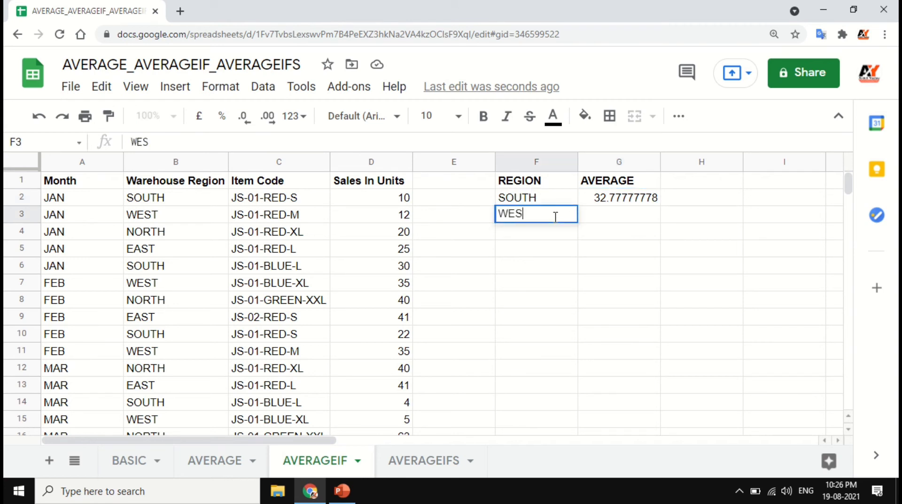
key(Tab)
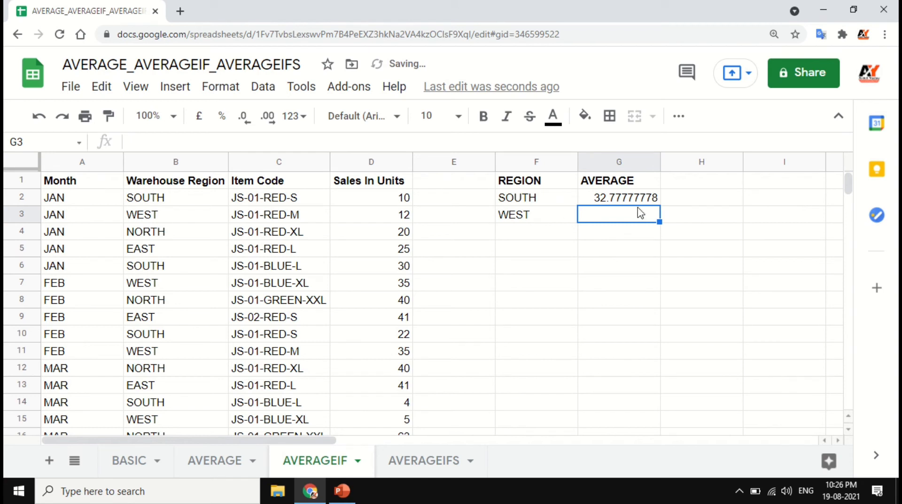
key(ctrl+d)
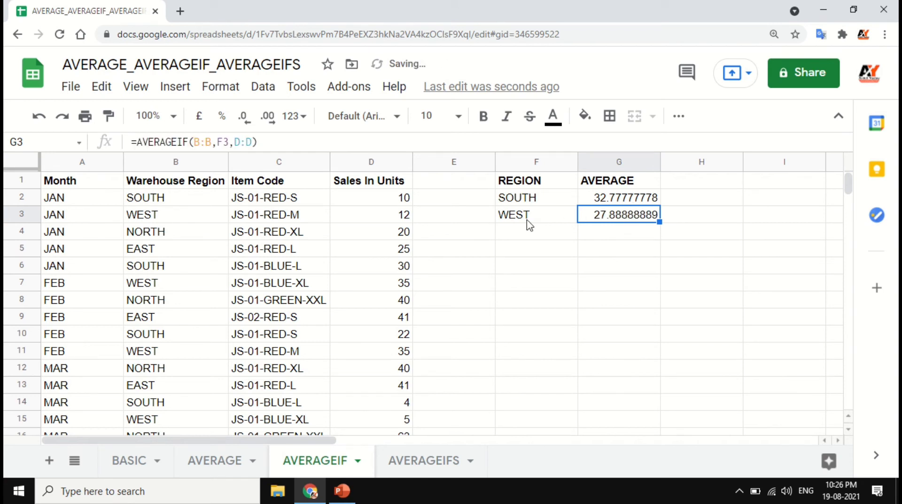
click(618, 201)
click(624, 219)
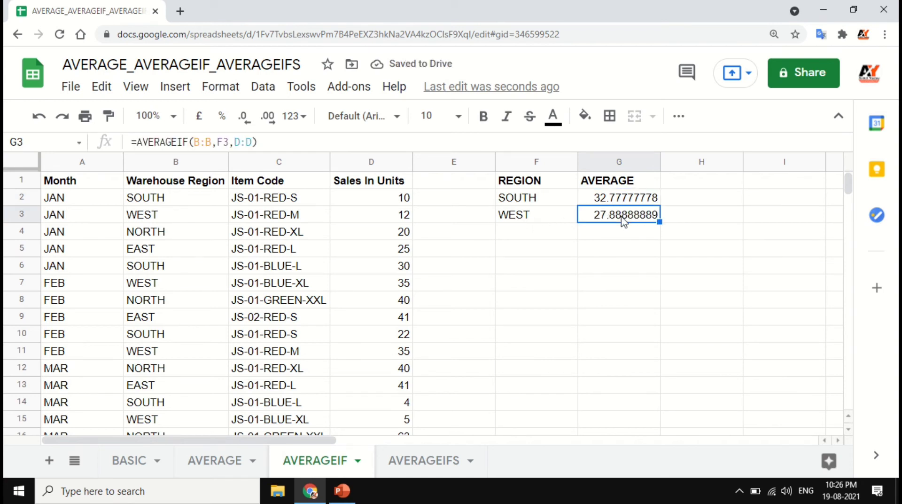
click(557, 222)
click(610, 223)
- Enter NORTH in cell F4 and EAST in cell F5 as the remaining region criteria
click(546, 233)
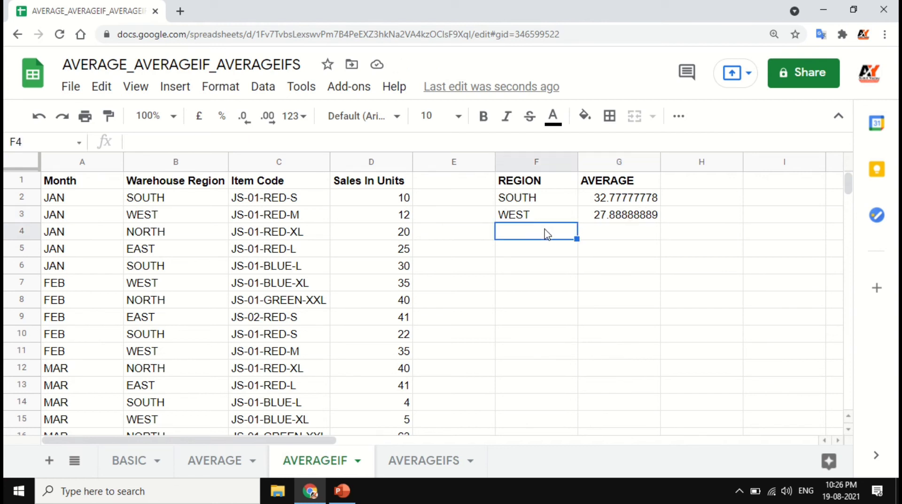
text(NORTH)
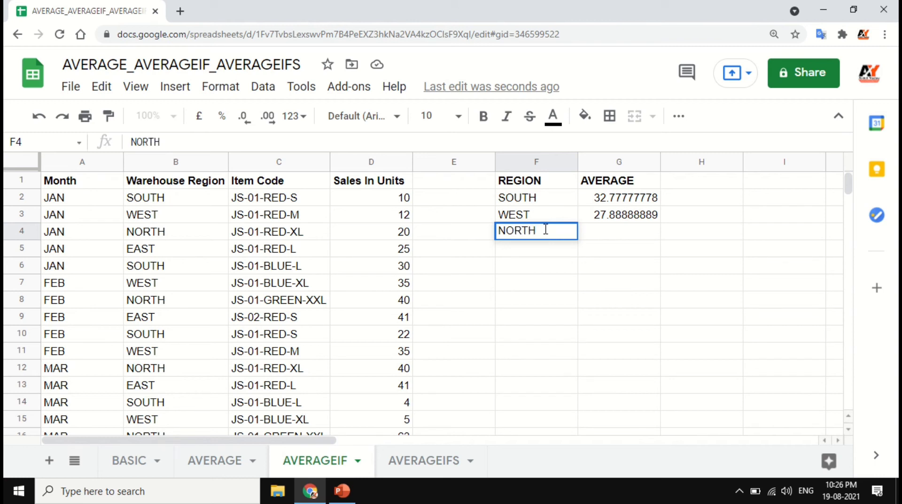
key(Return)
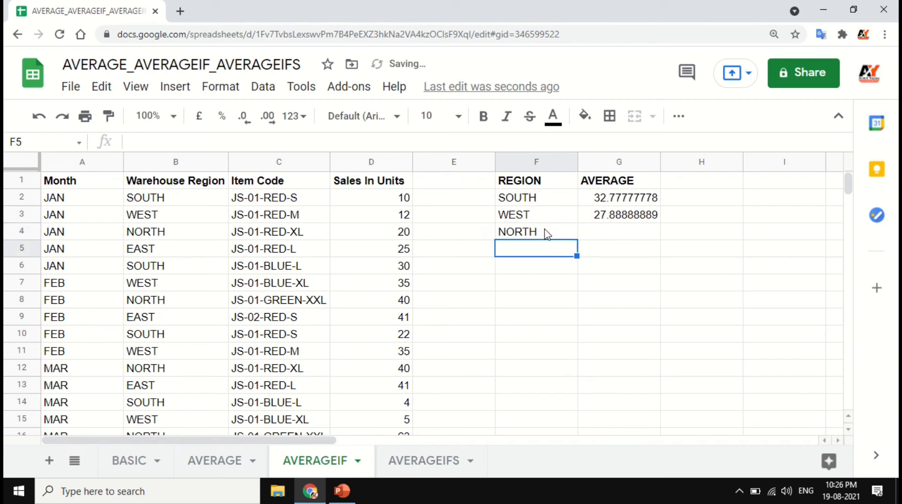
text(EAST)
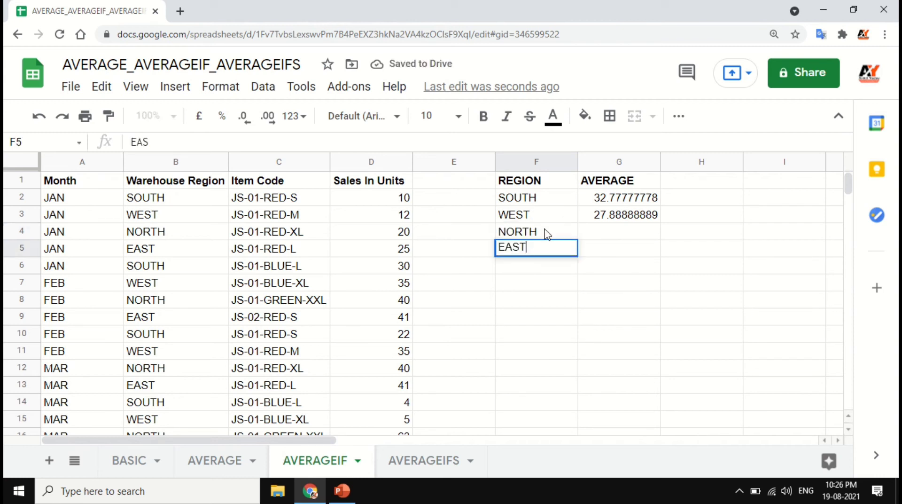
key(Tab)
- Fill the AVERAGEIF formula from G3 down through G5 and check the formula in G2
drag(587, 216, 590, 258)
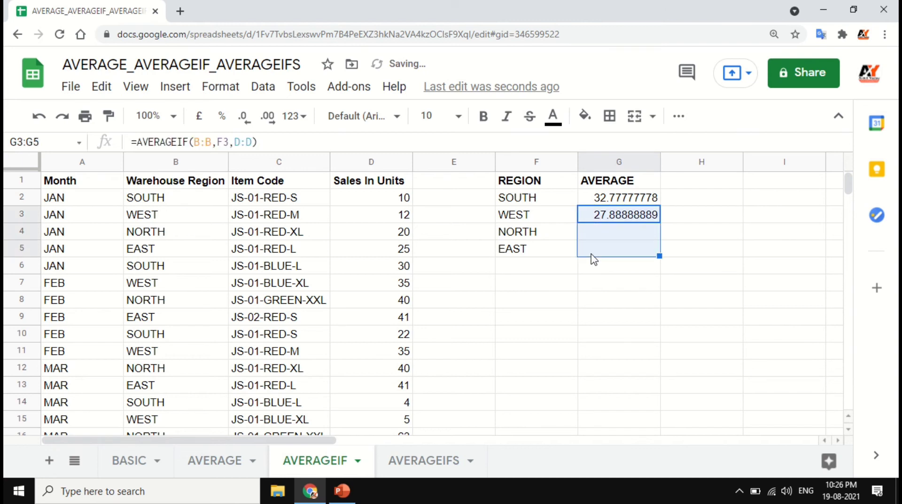
key(ctrl+d)
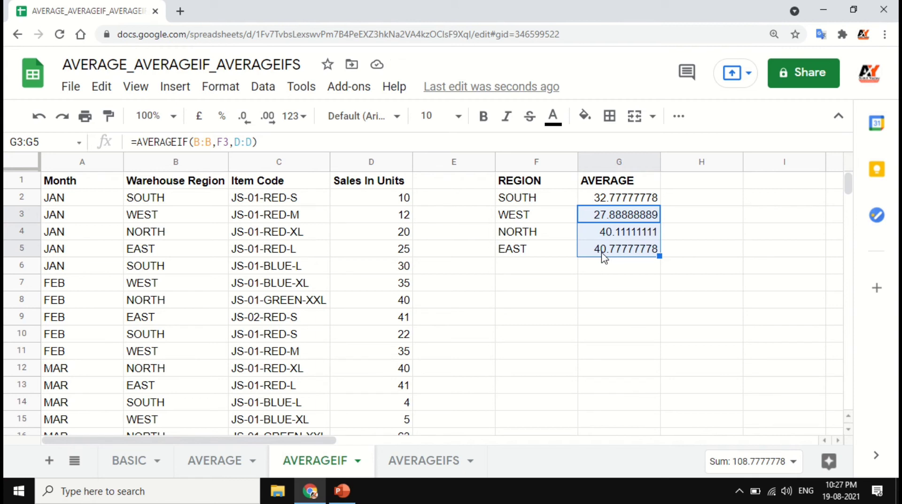
click(608, 202)
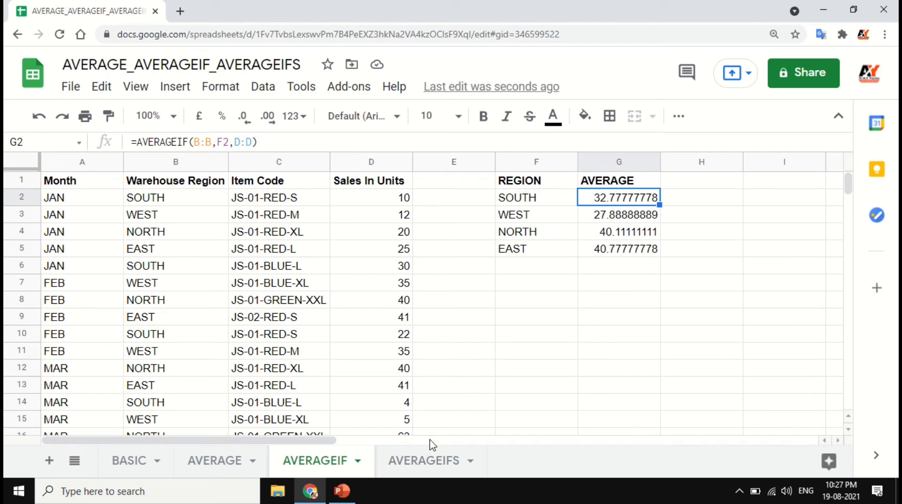
- Open the AVERAGEIFS sheet and review its Month, Warehouse Region and Item Code criteria cells and the AVERAGE cell
click(433, 462)
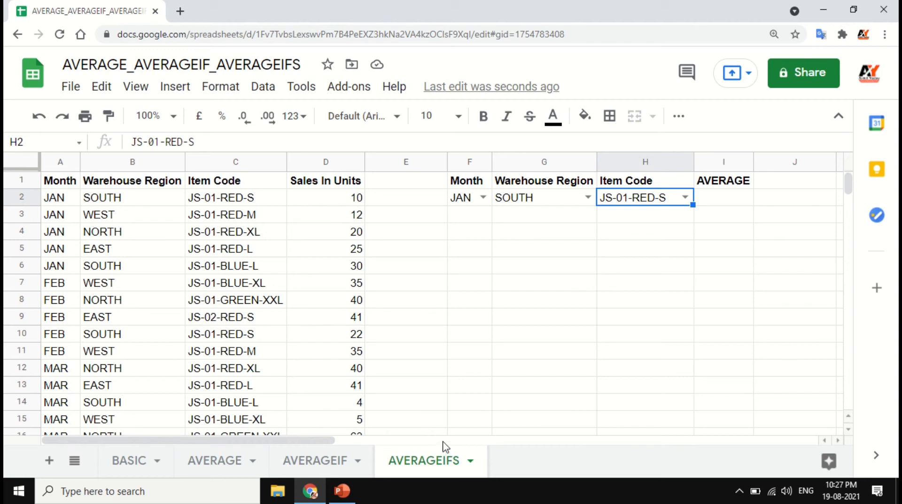
click(470, 184)
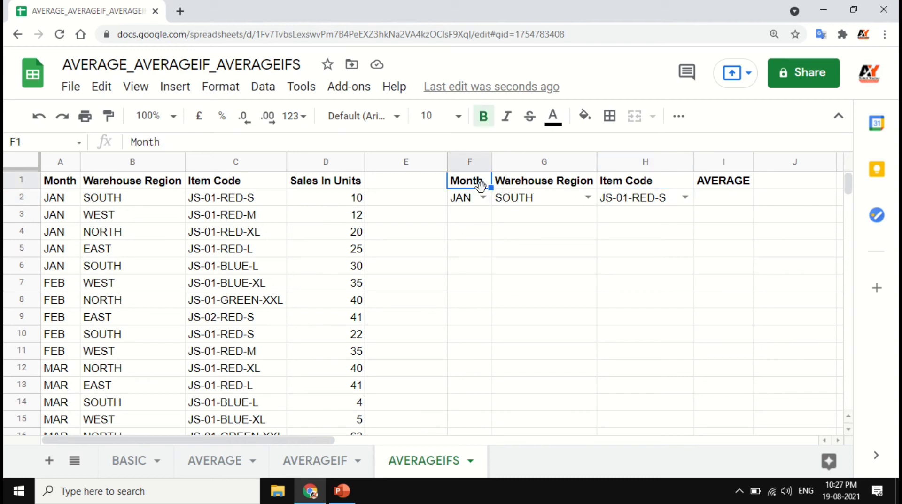
click(483, 199)
click(534, 199)
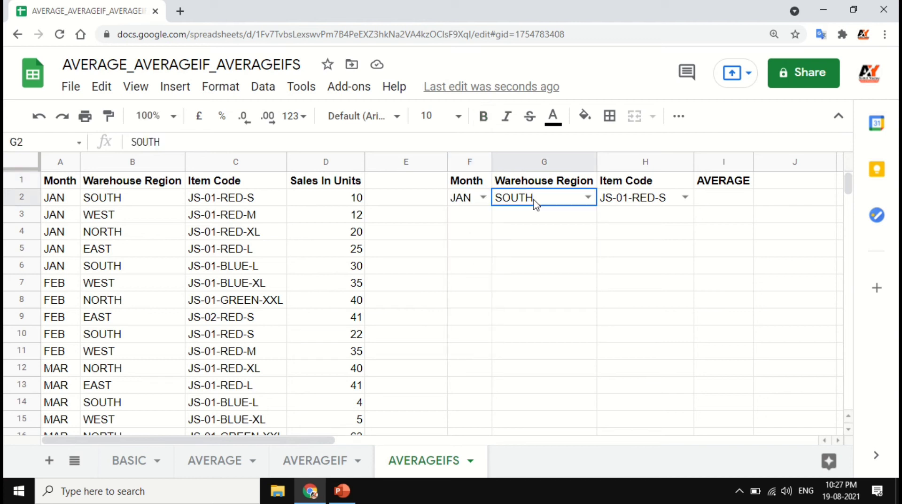
click(658, 202)
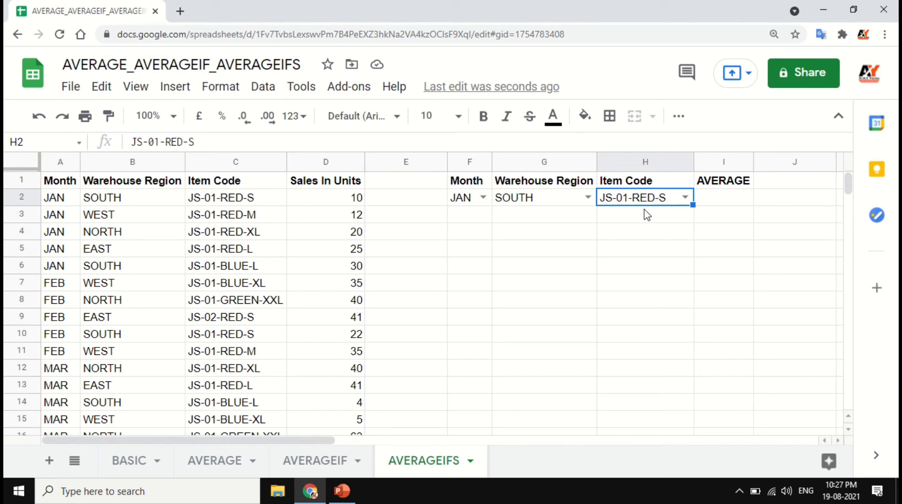
click(738, 202)
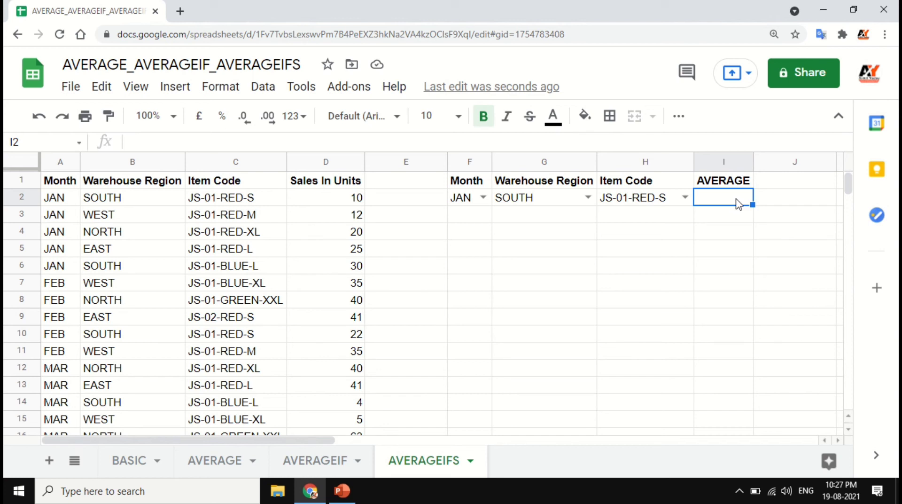
drag(458, 183, 640, 181)
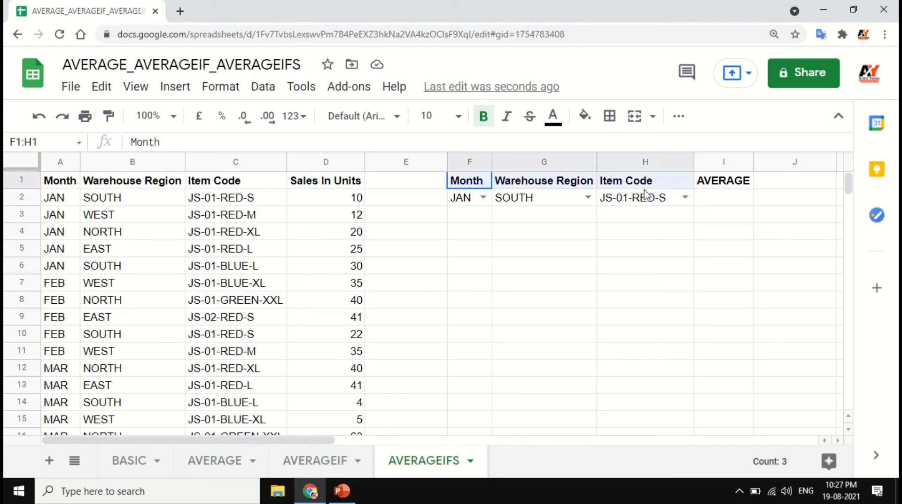
- Start an AVERAGEIFS formula in cell I2 of the AVERAGEIFS sheet with the sales column D:D as the average range
click(728, 207)
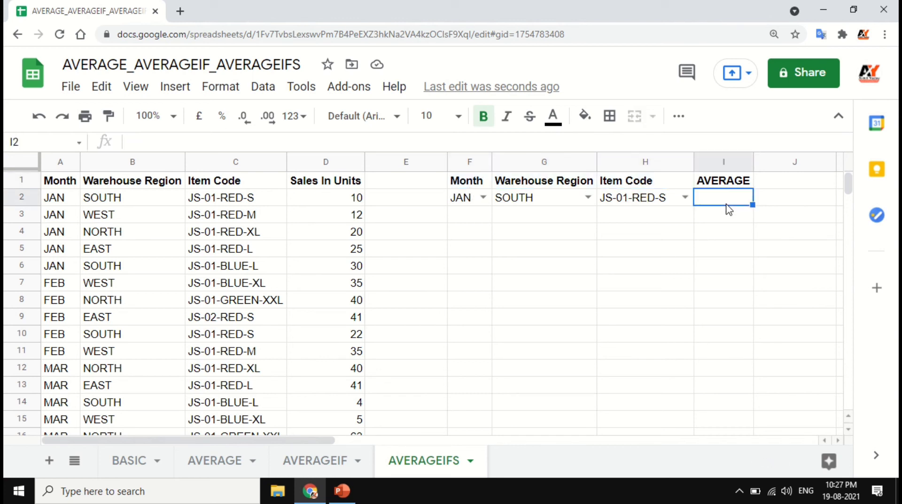
text(=a)
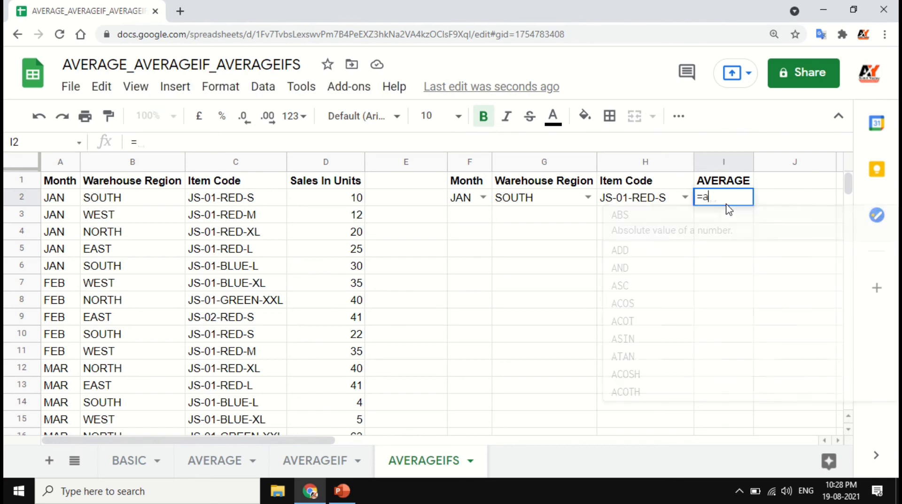
text(vear)
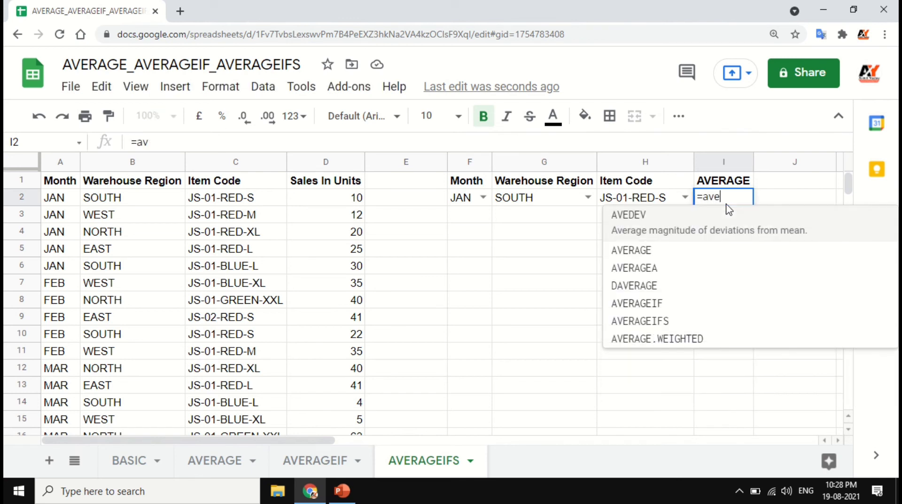
key(BackSpace)
key(BackSpace)
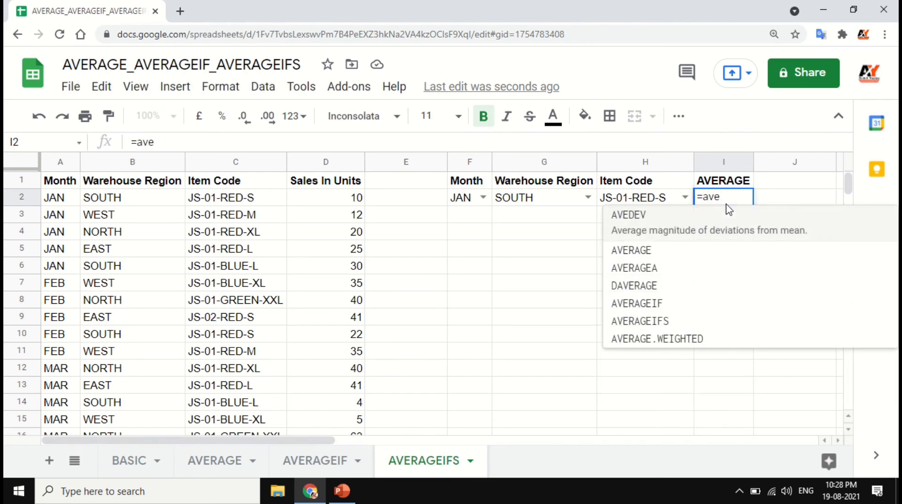
text(ragei)
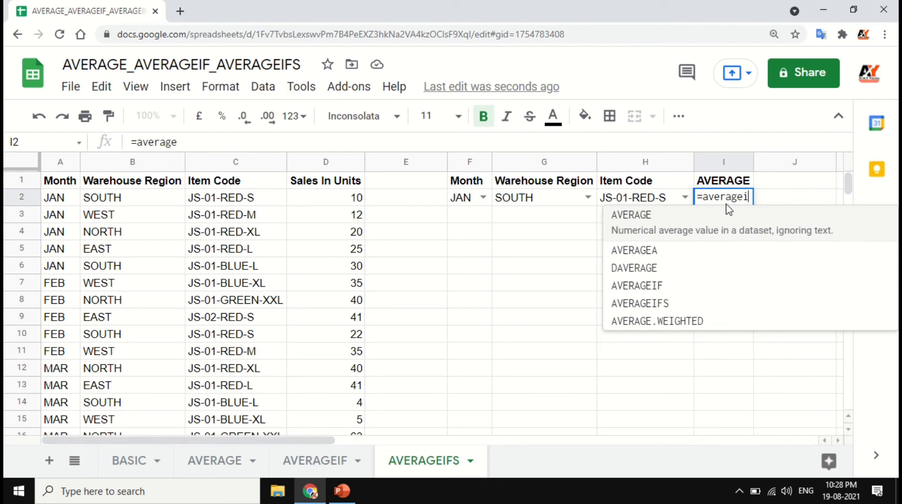
text(fs)
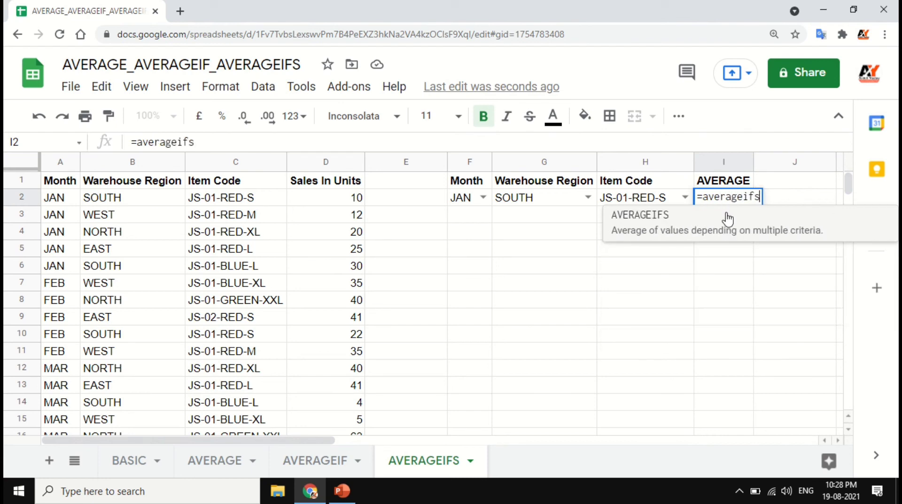
click(728, 218)
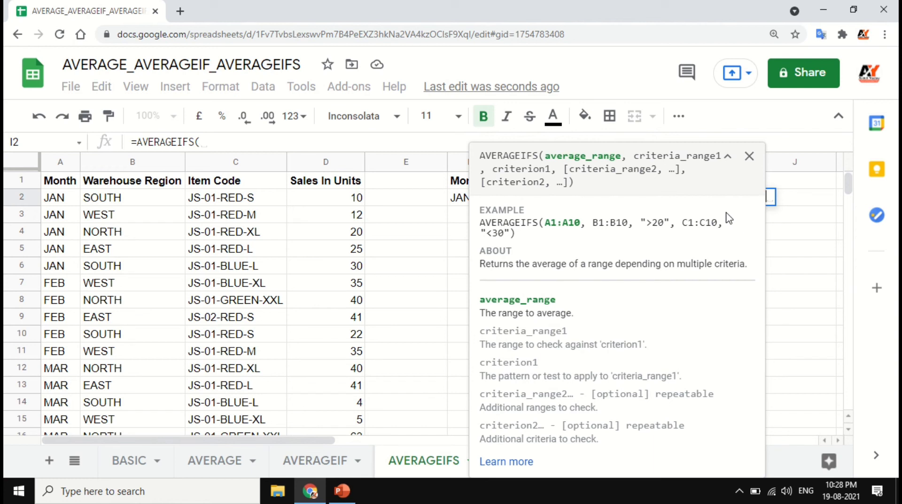
click(335, 168)
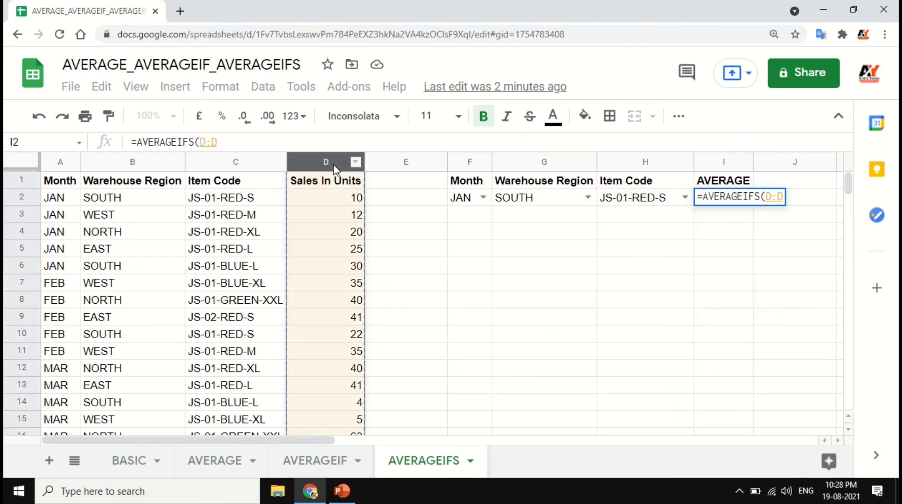
text(,)
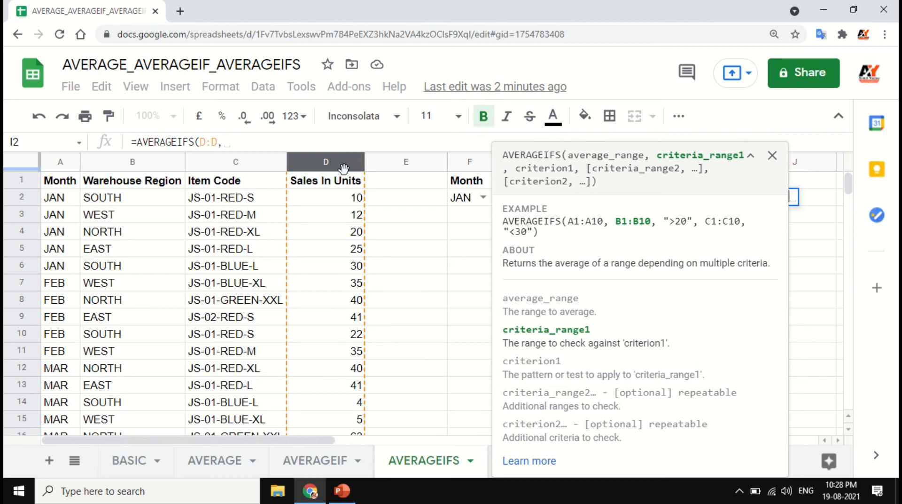
- Add the month condition to the formula, using A:A as the first criteria range and F2 as its criterion
click(753, 158)
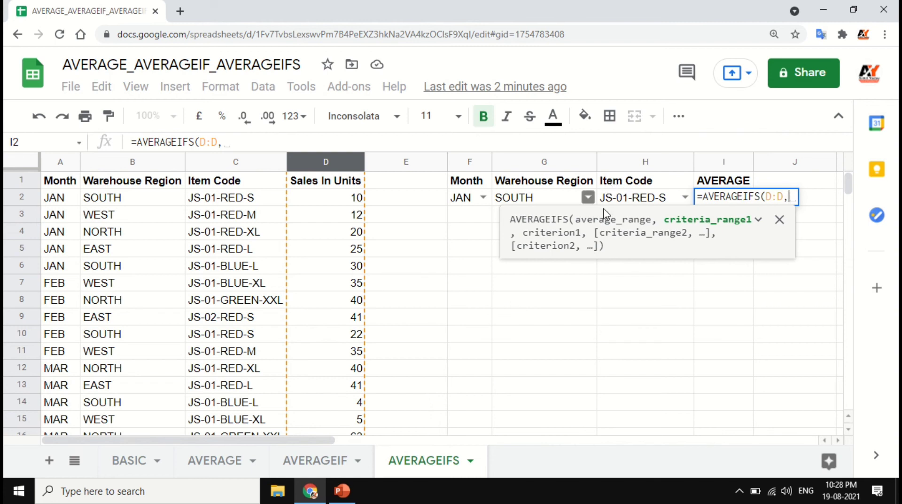
click(59, 165)
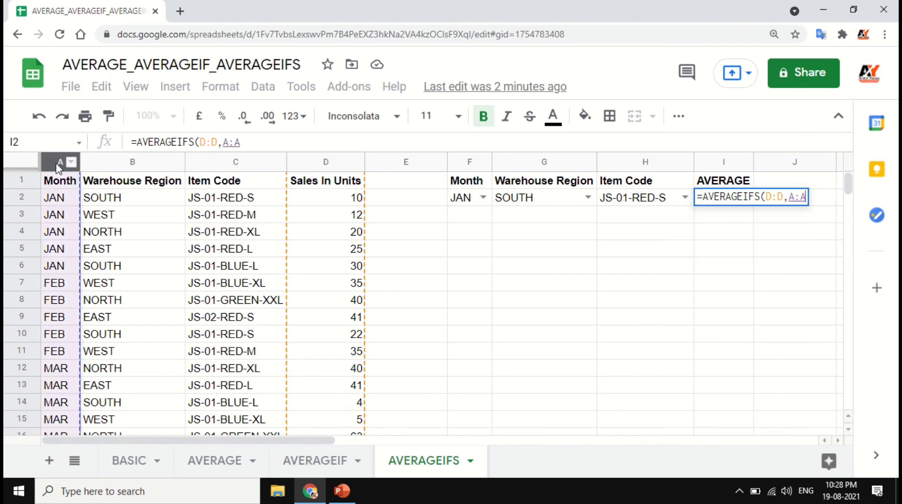
text(,)
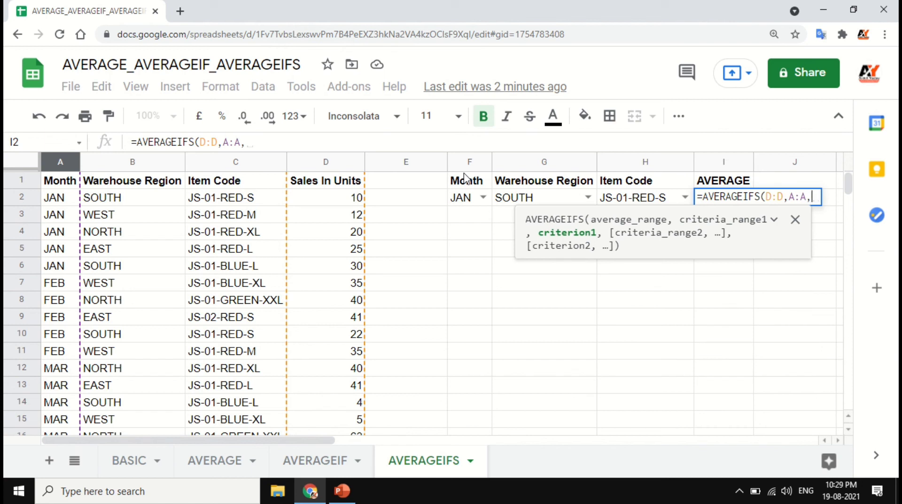
click(469, 200)
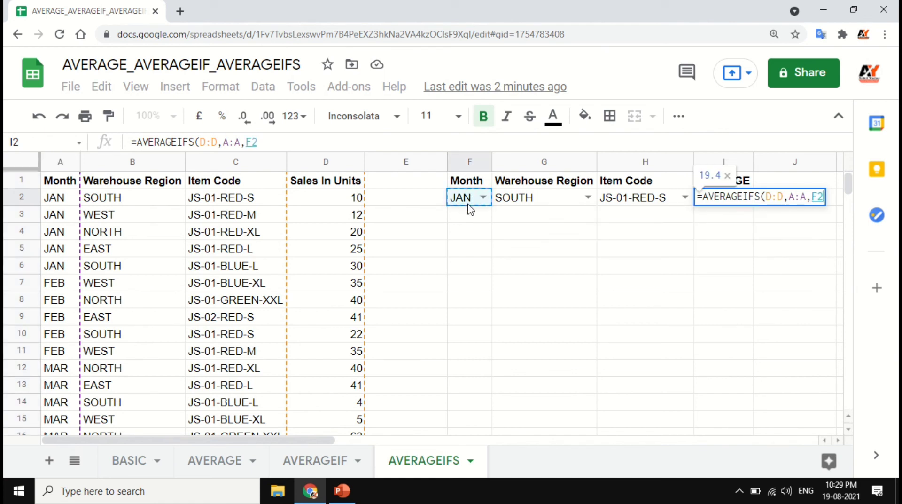
text(,)
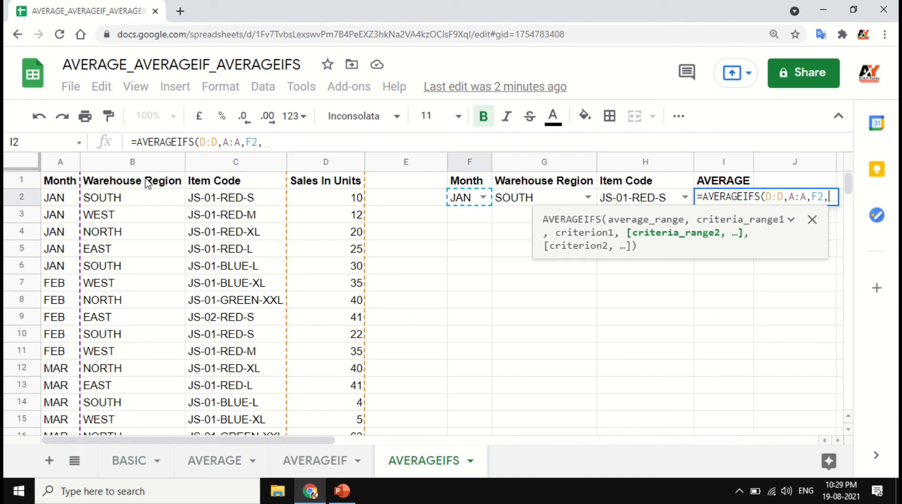
- Add the warehouse region condition to the formula, using B:B as the criteria range and G2 as its criterion
click(139, 162)
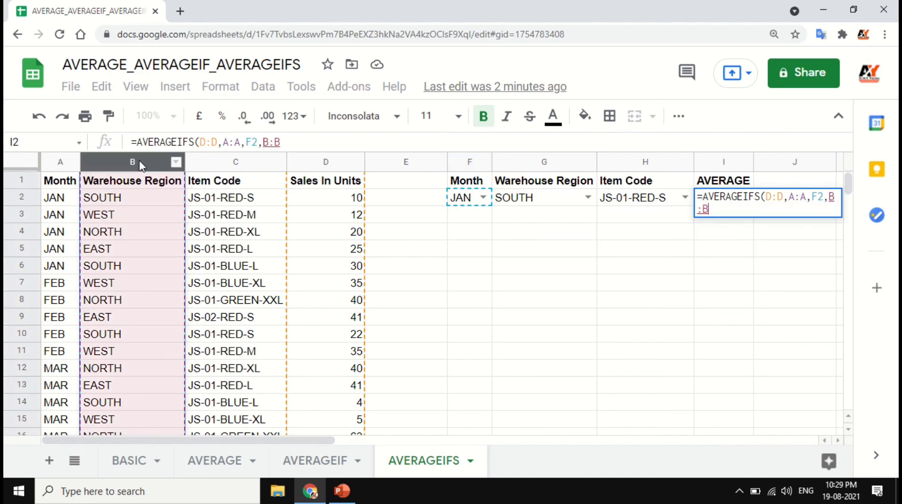
text(,)
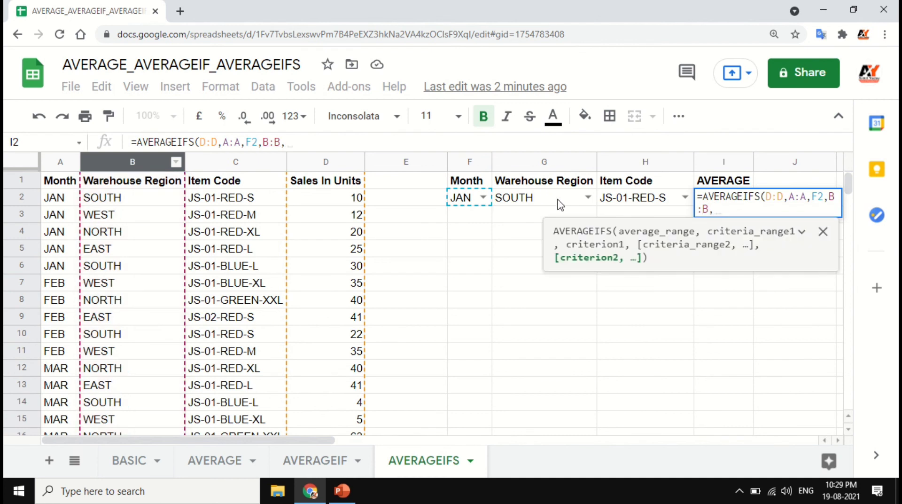
click(560, 205)
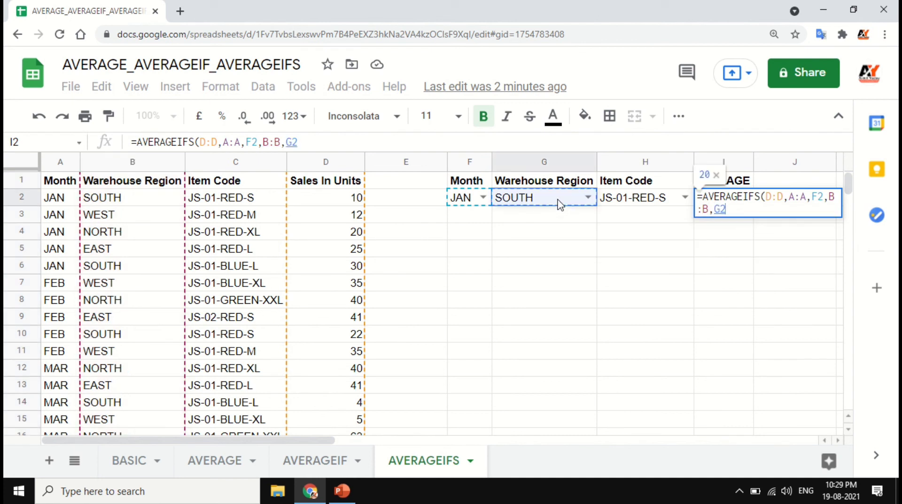
text(,)
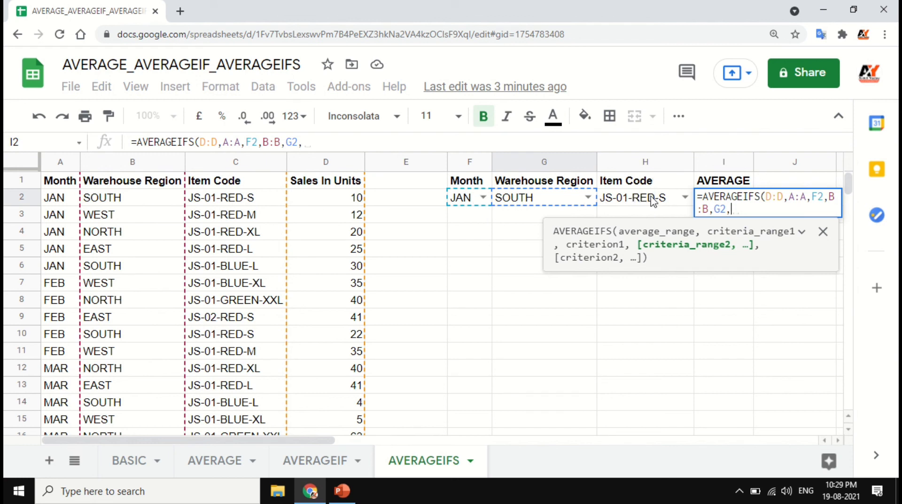
- Complete the formula in I2 with the item code condition C:C and H2, and check the calculated cell
click(234, 166)
text(,)
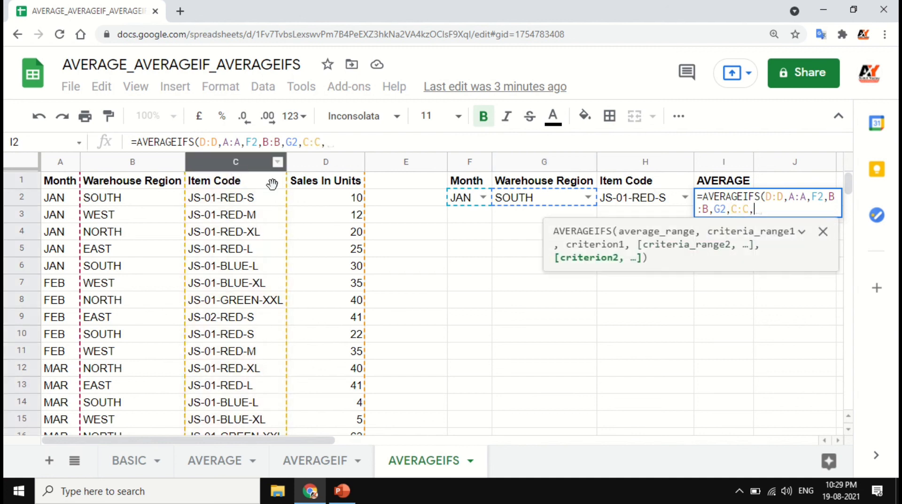
click(634, 201)
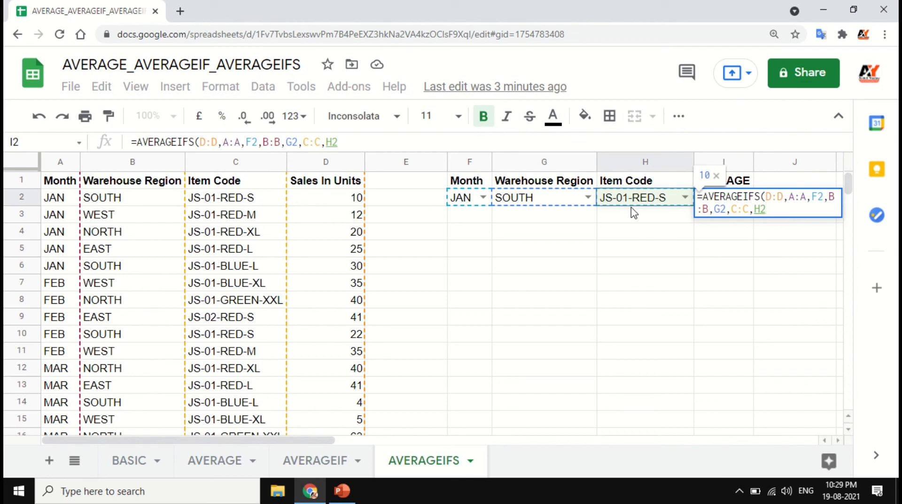
key(Return)
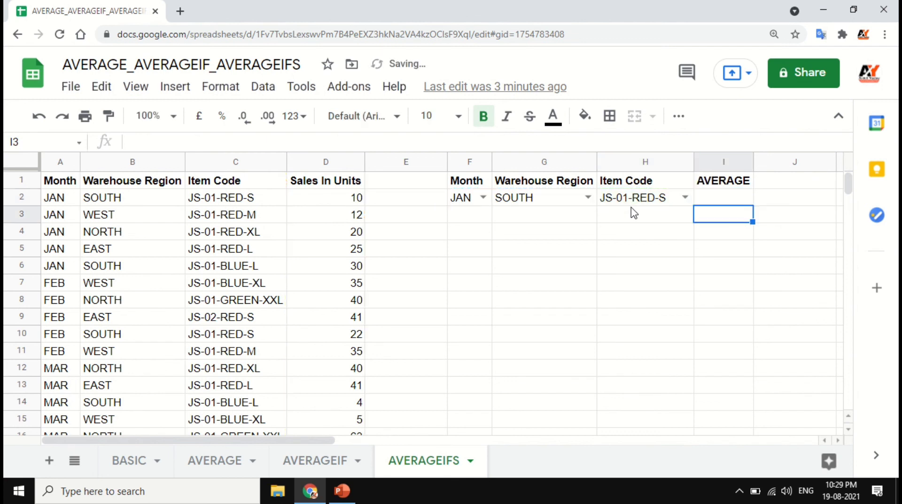
click(746, 201)
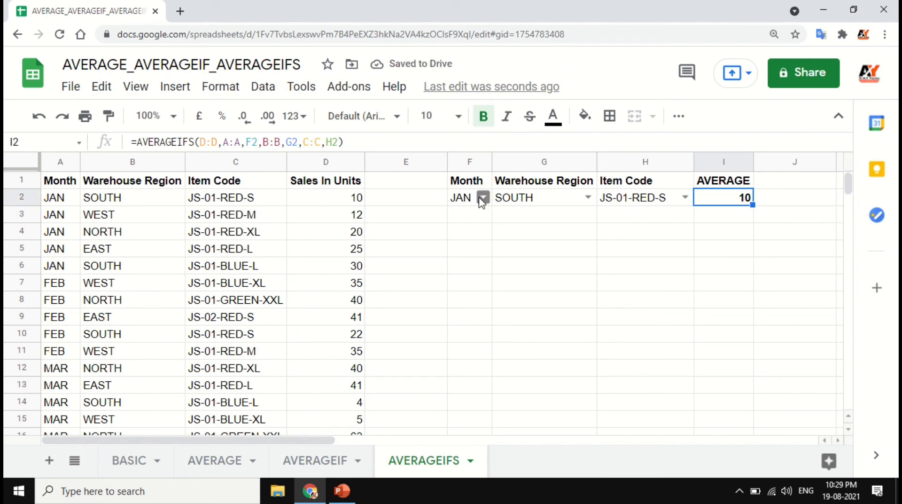
- Set the month criterion in F2 to MAR and inspect the AVERAGEIFS result in I2
click(467, 201)
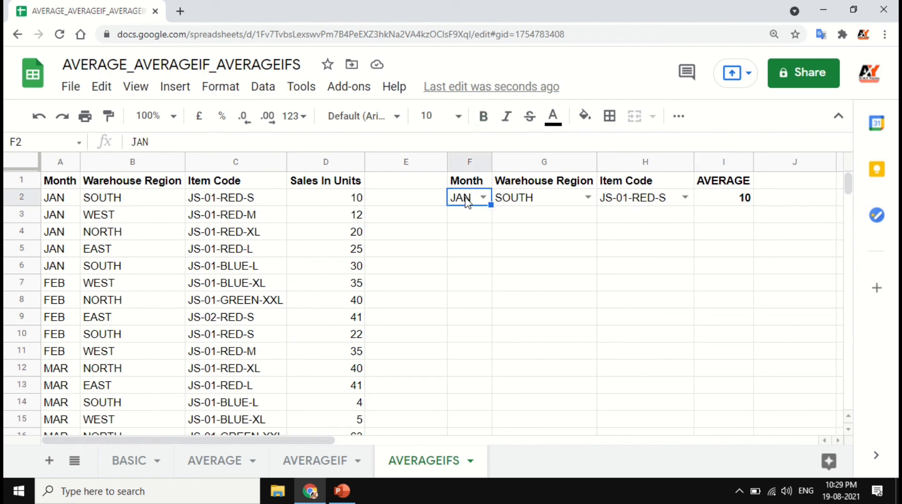
click(483, 198)
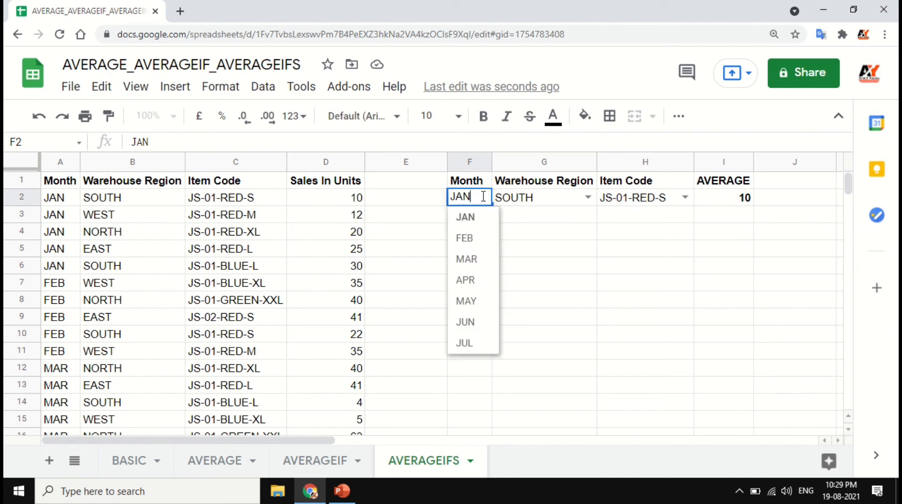
click(472, 261)
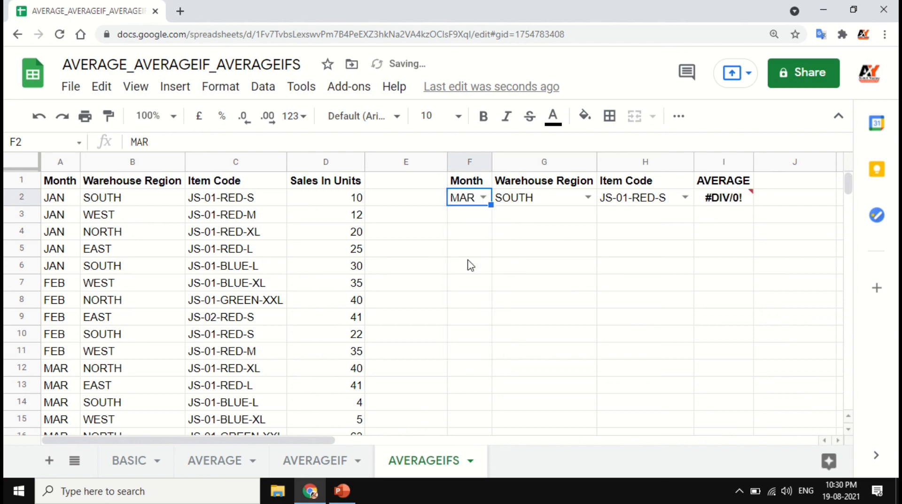
click(728, 201)
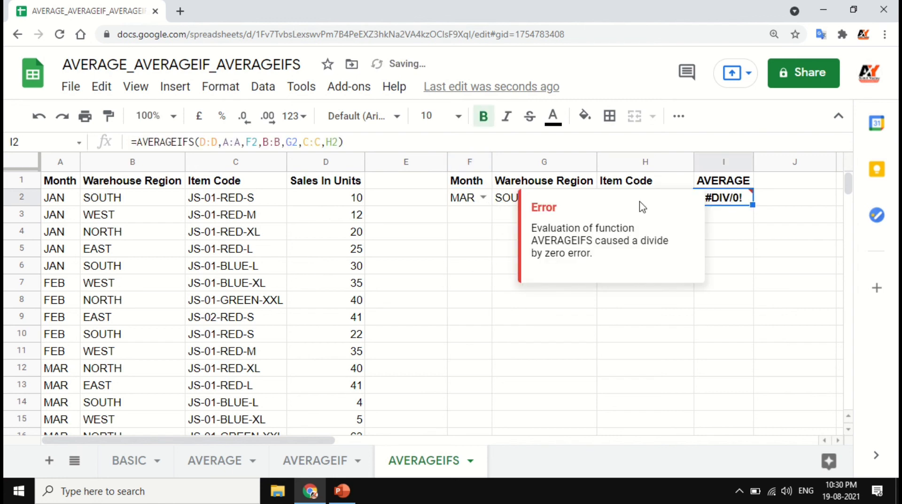
click(503, 207)
click(717, 206)
click(468, 219)
- Clear the item code criterion in H2, keeping the warehouse region criterion
click(535, 199)
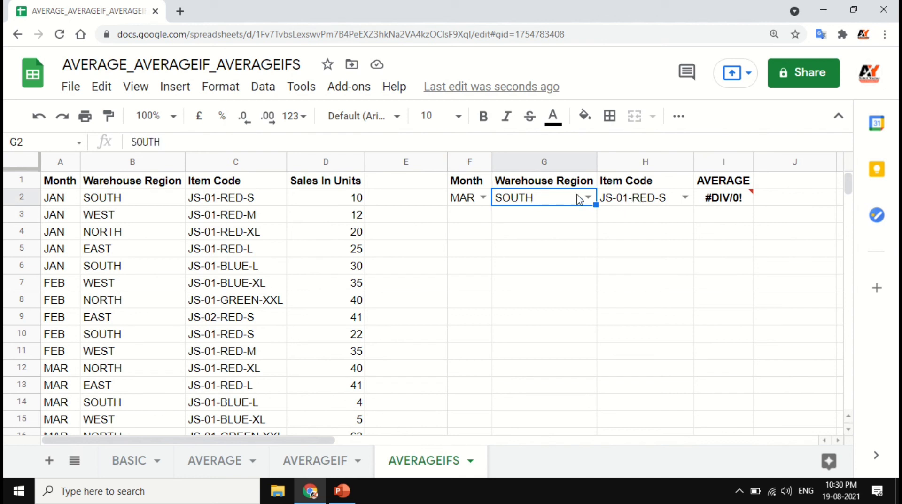
click(624, 201)
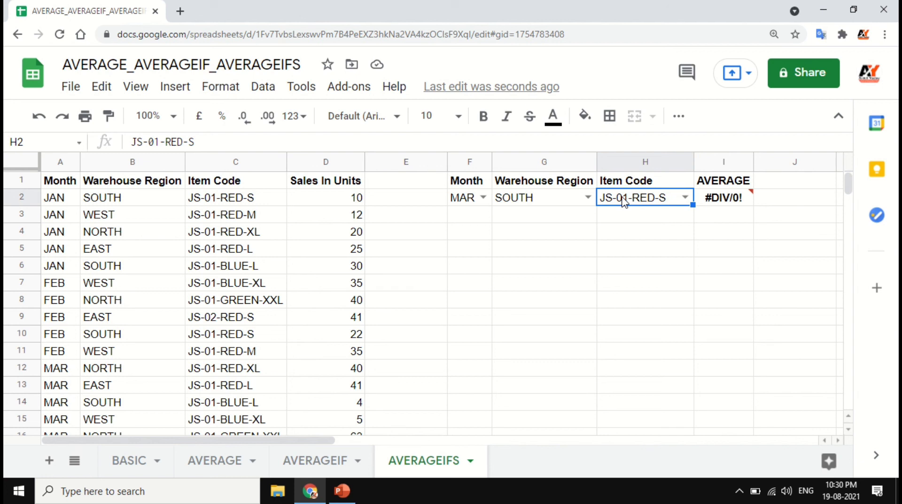
key(Delete)
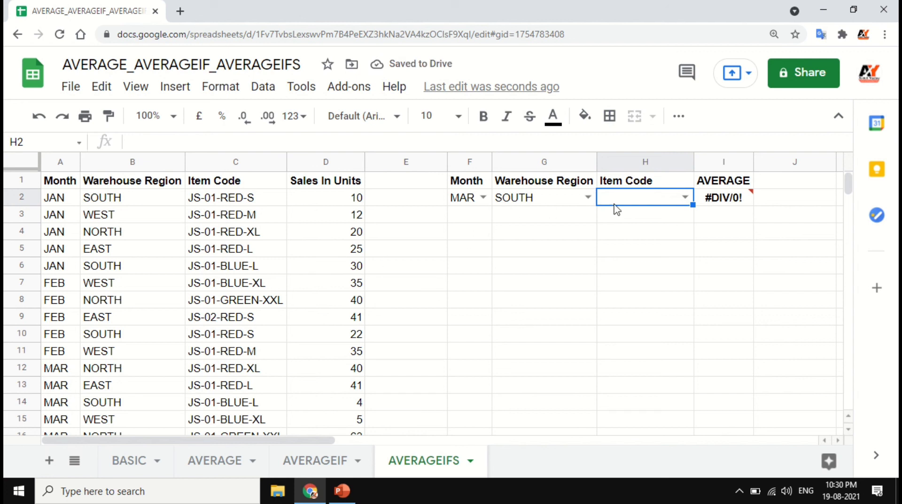
- Remove the item code condition C:C,H2 from the AVERAGEIFS formula in I2, and review the remaining criteria and the recalculated average
click(725, 204)
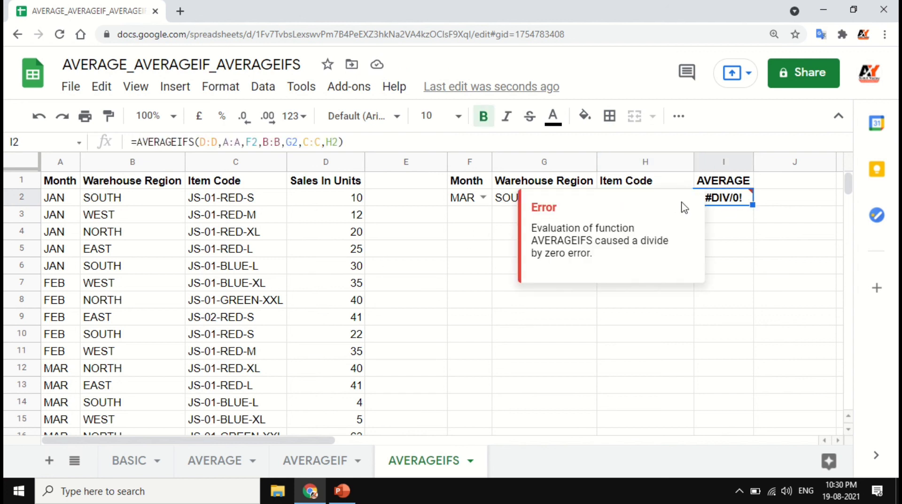
click(288, 141)
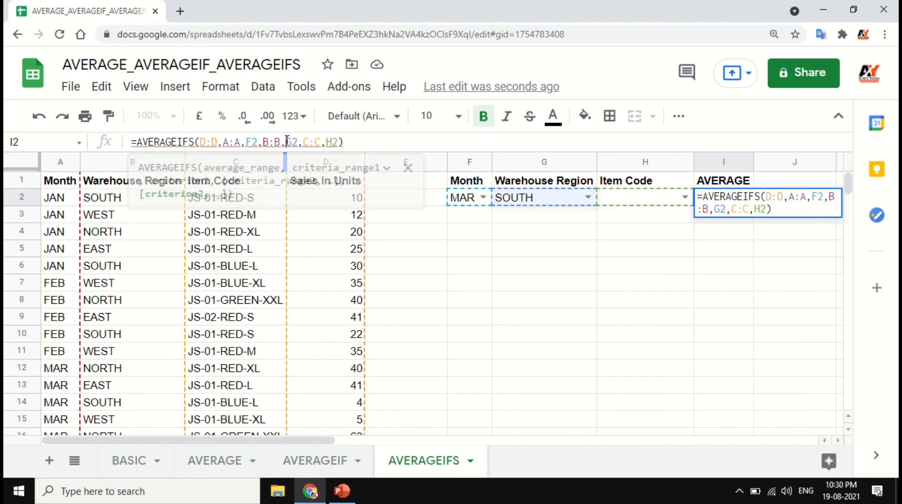
drag(303, 141, 342, 141)
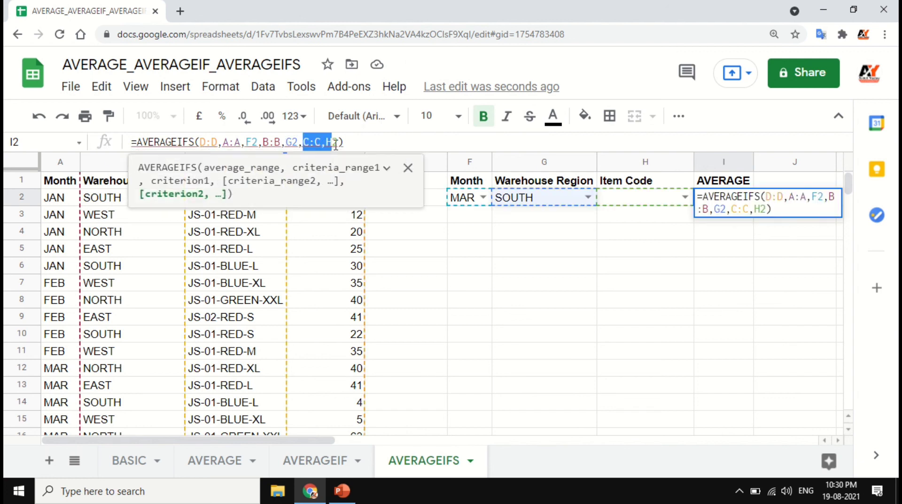
key(Delete)
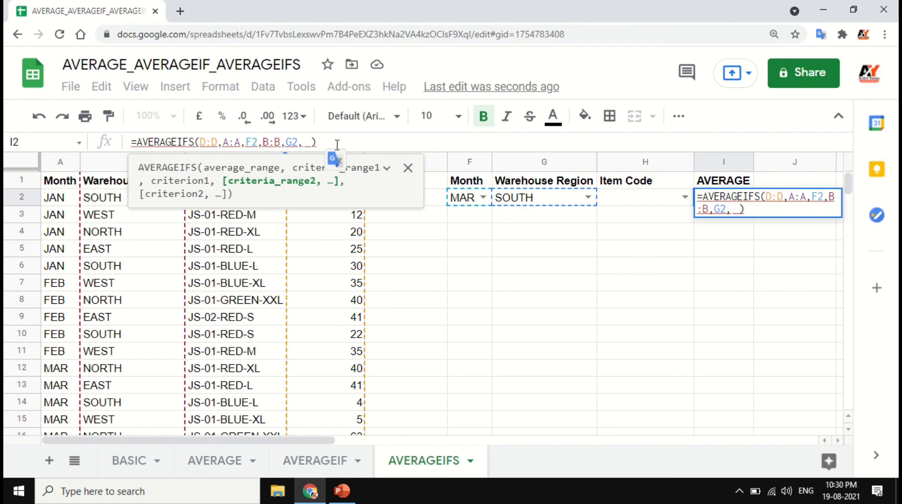
key(BackSpace)
key(Delete)
key(Tab)
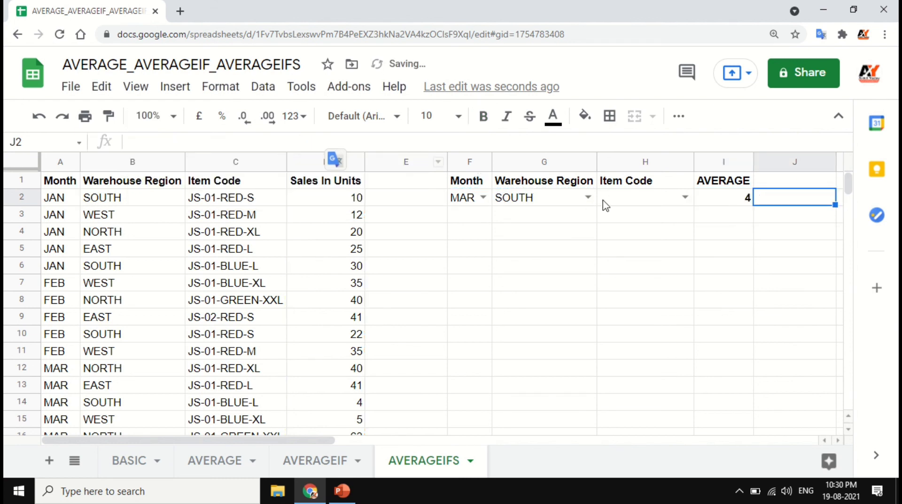
click(635, 203)
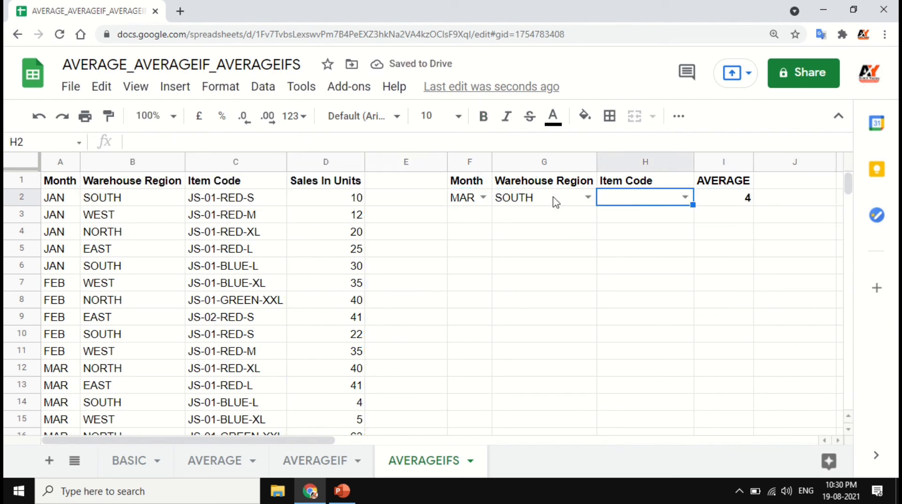
click(469, 201)
click(543, 202)
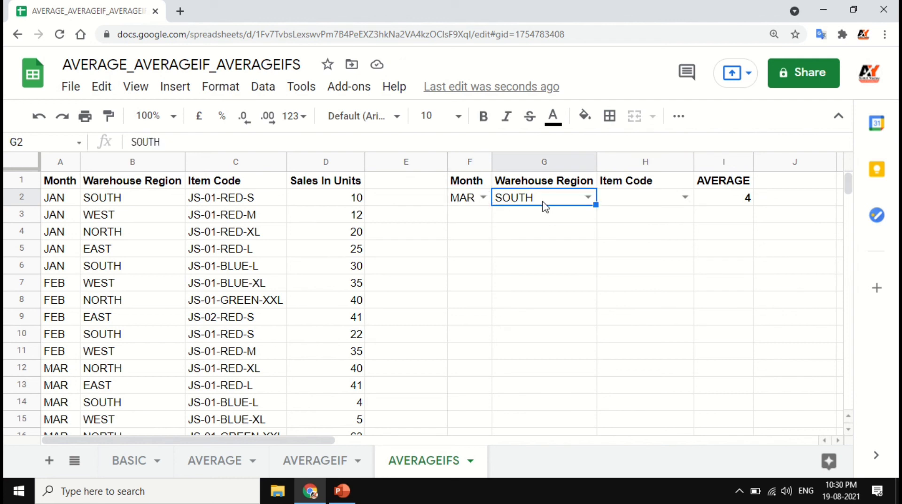
click(721, 205)
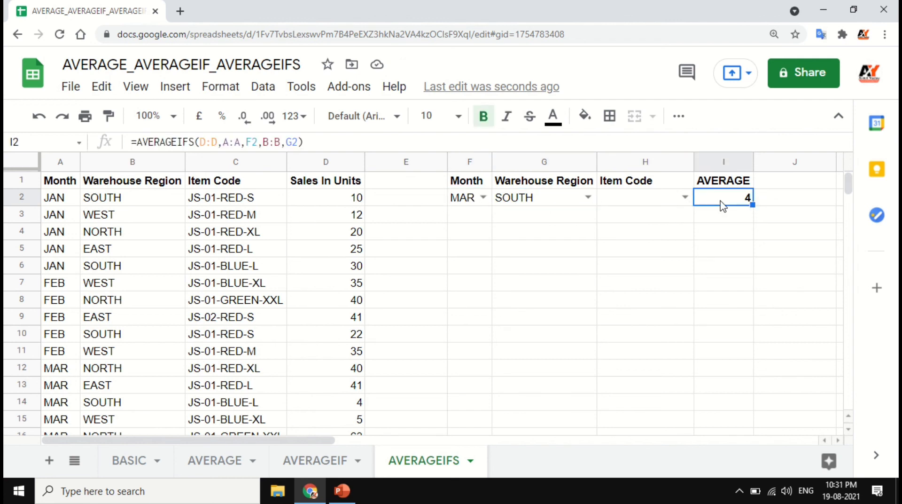
- Test the two-condition average with the month in F2 set to FEB, and finish with JUL
click(483, 198)
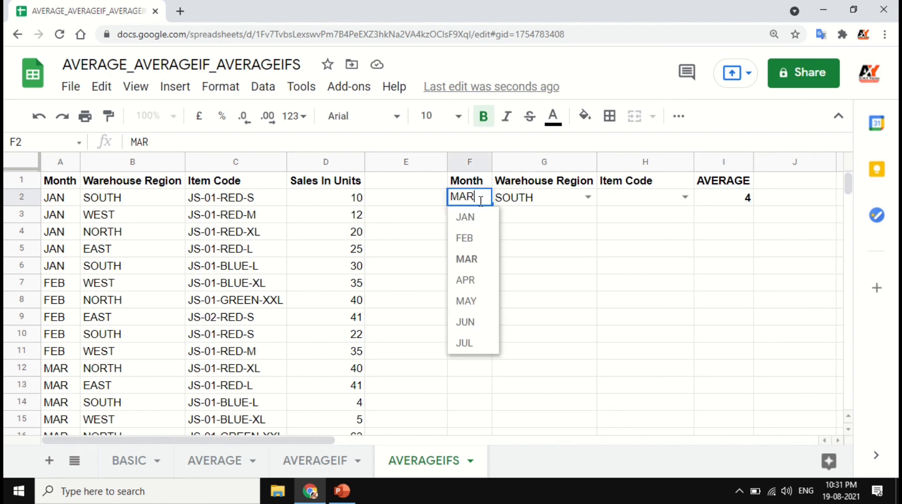
click(472, 240)
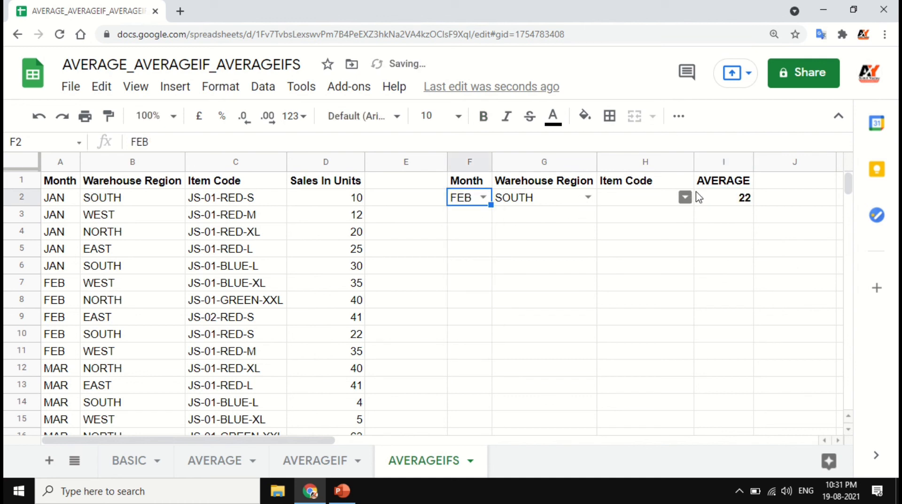
click(483, 197)
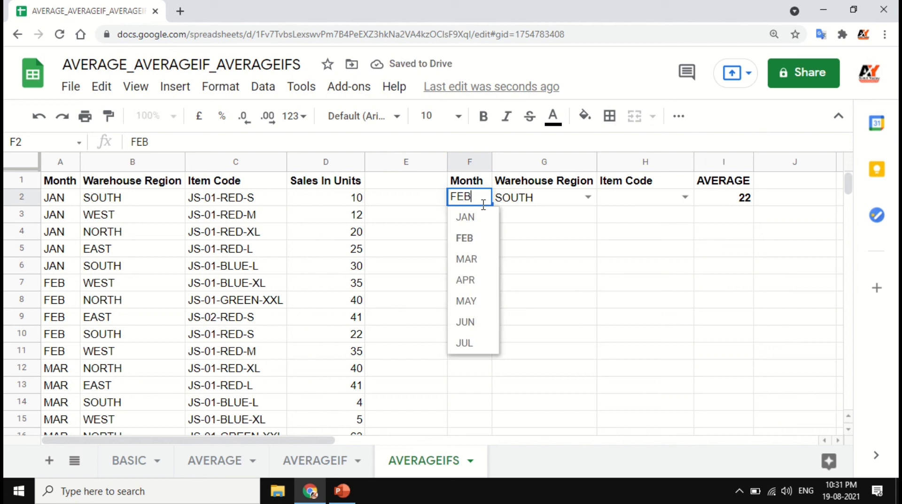
click(470, 342)
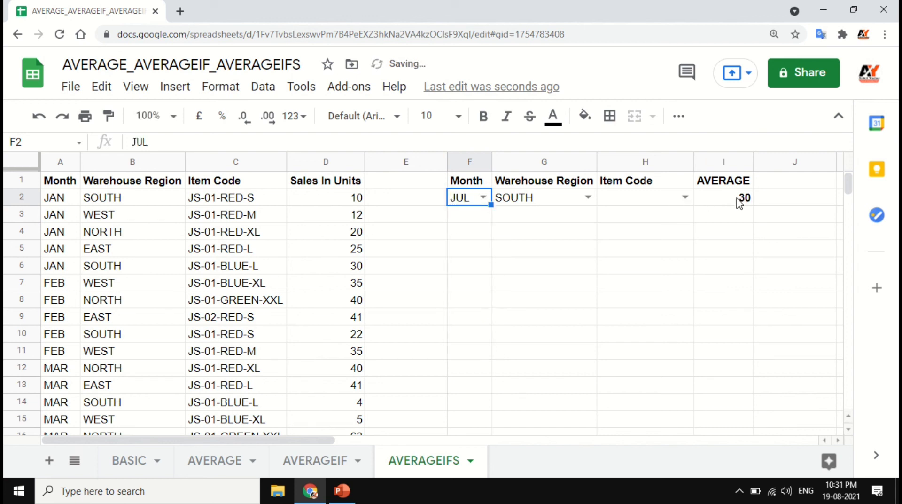
- Test the warehouse region in G2 with NORTH, finish with EAST, and check the average in I2
click(586, 196)
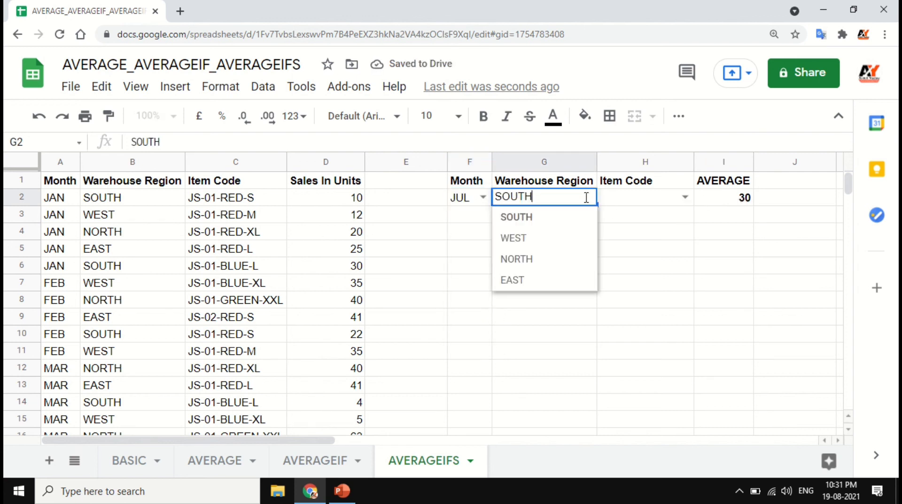
click(555, 263)
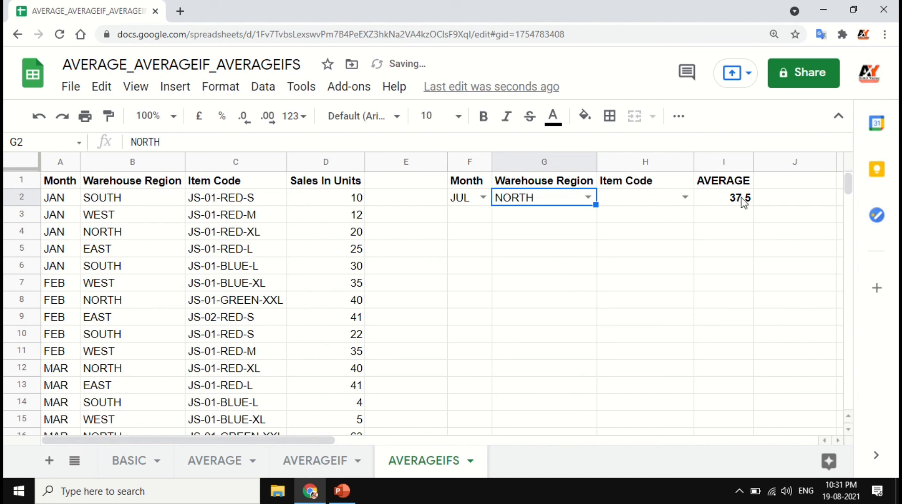
click(587, 197)
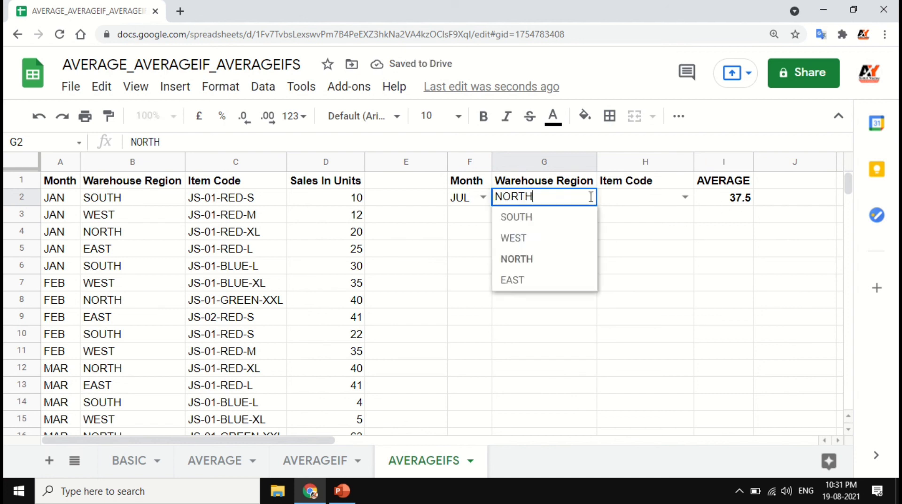
click(534, 280)
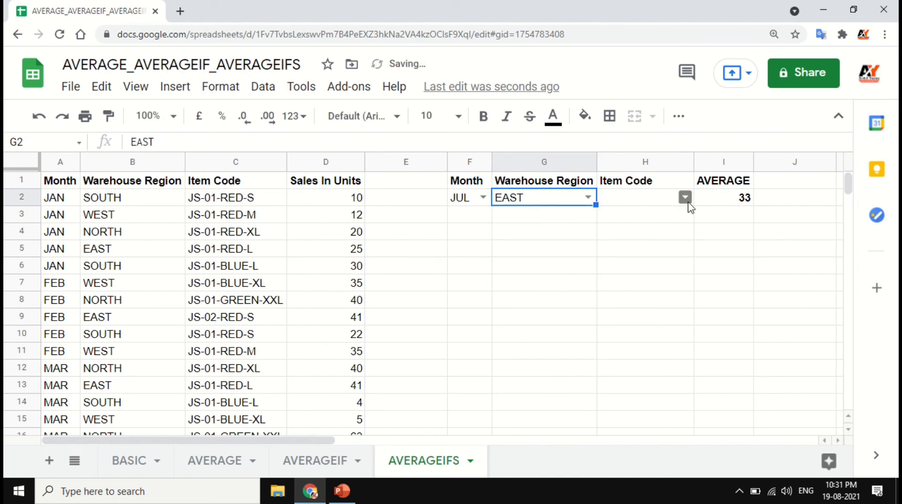
click(715, 205)
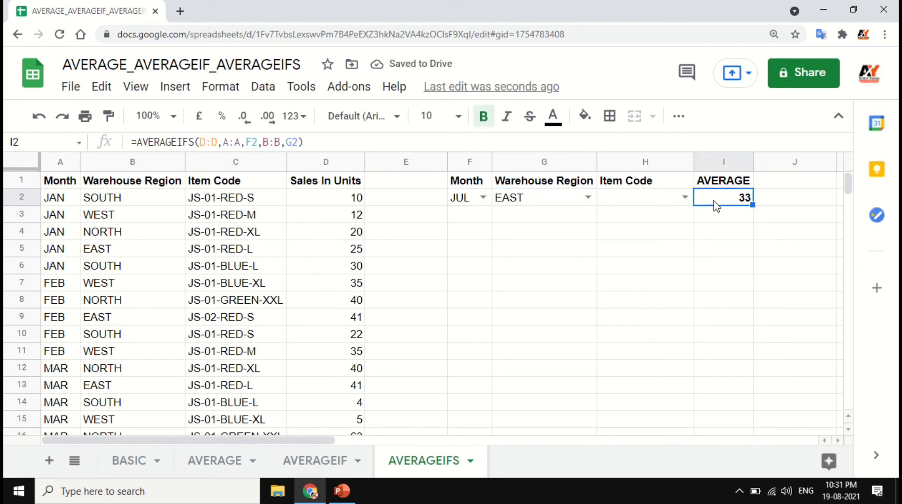